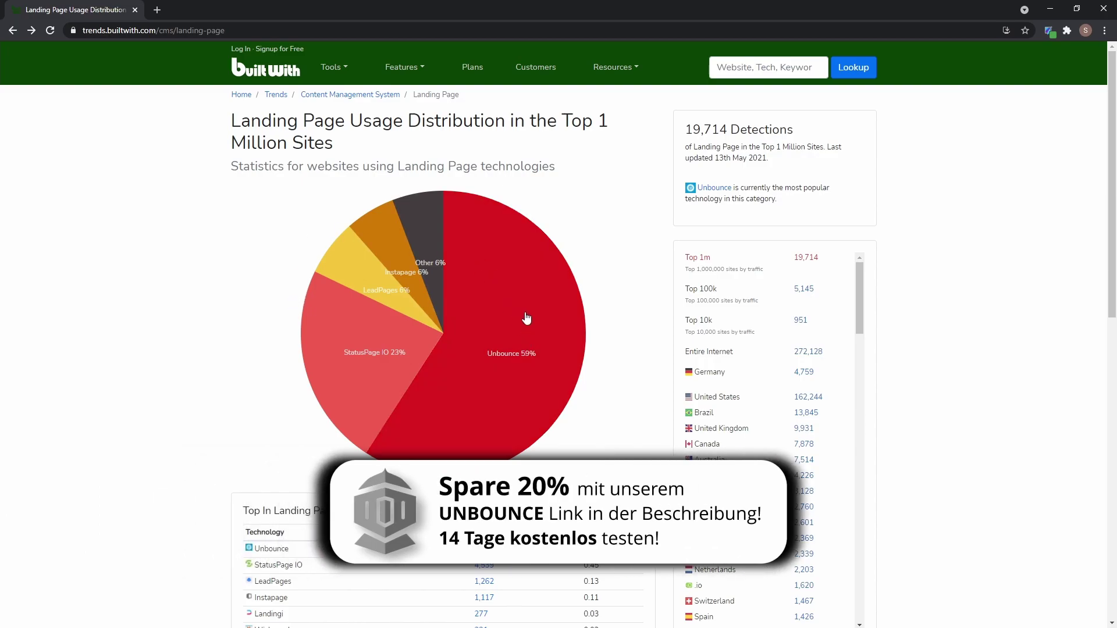
Open the Unbounce usage statistics from the distribution chart and examine its share among the top 1m, 100k and 10k sites.
click(506, 371)
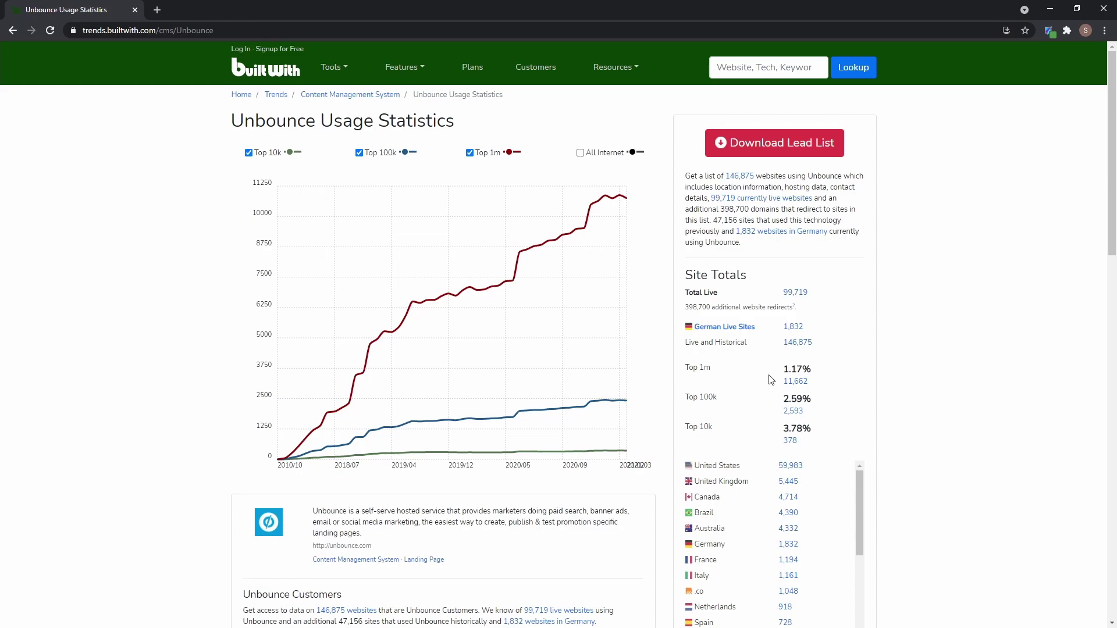
drag(778, 375, 820, 374)
click(820, 374)
drag(780, 400, 815, 400)
click(794, 417)
drag(781, 430, 816, 429)
click(821, 428)
key(alt+Left)
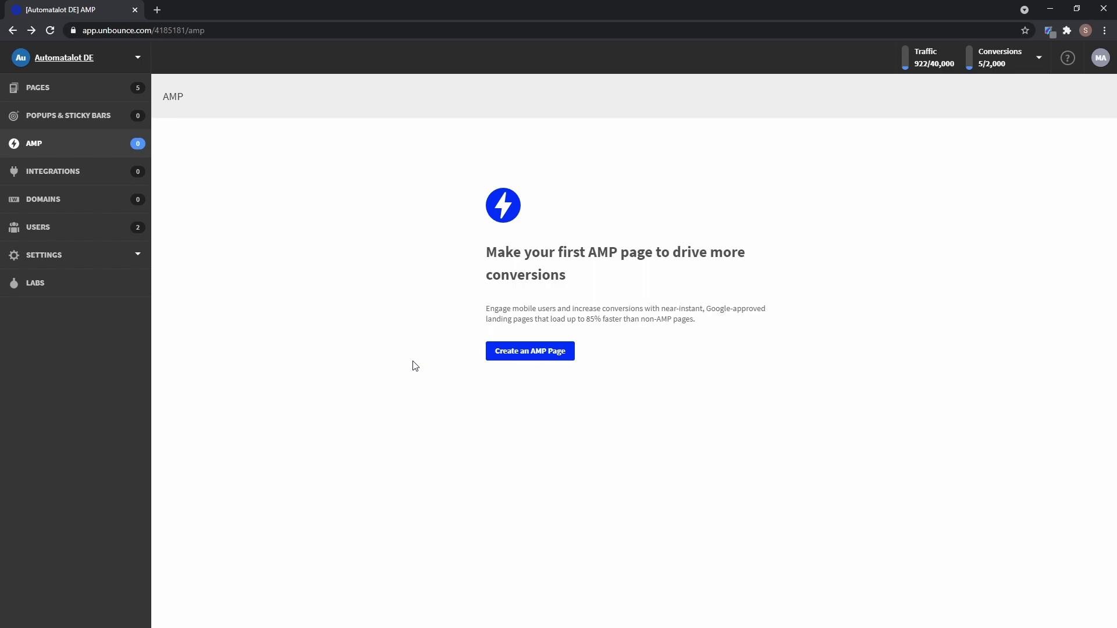
Open the AMP page templates in Unbounce, look through the Sano - AMP preview and return to the Blank AMP template.
drag(589, 322, 715, 326)
click(716, 327)
click(563, 353)
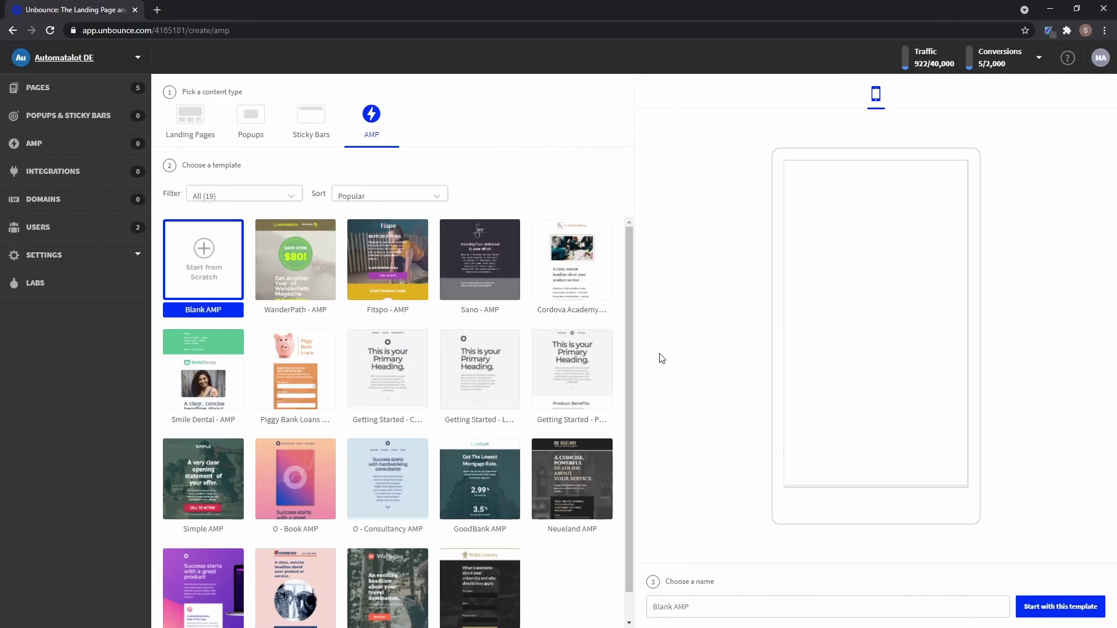
click(490, 277)
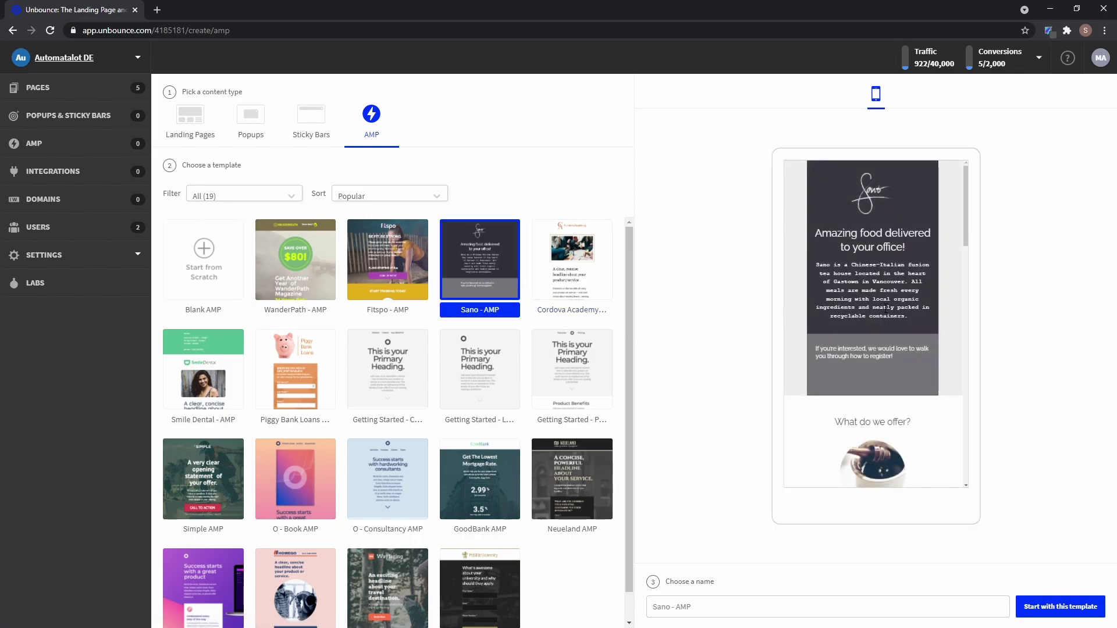
scroll(875, 314, down, 3)
scroll(855, 327, down, 5)
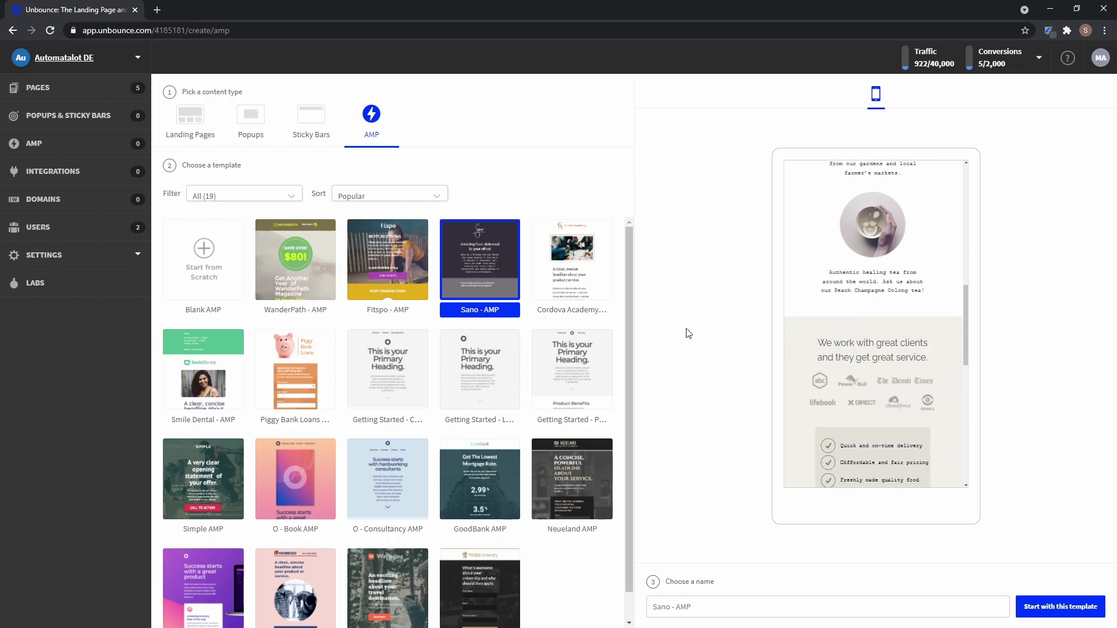
click(227, 268)
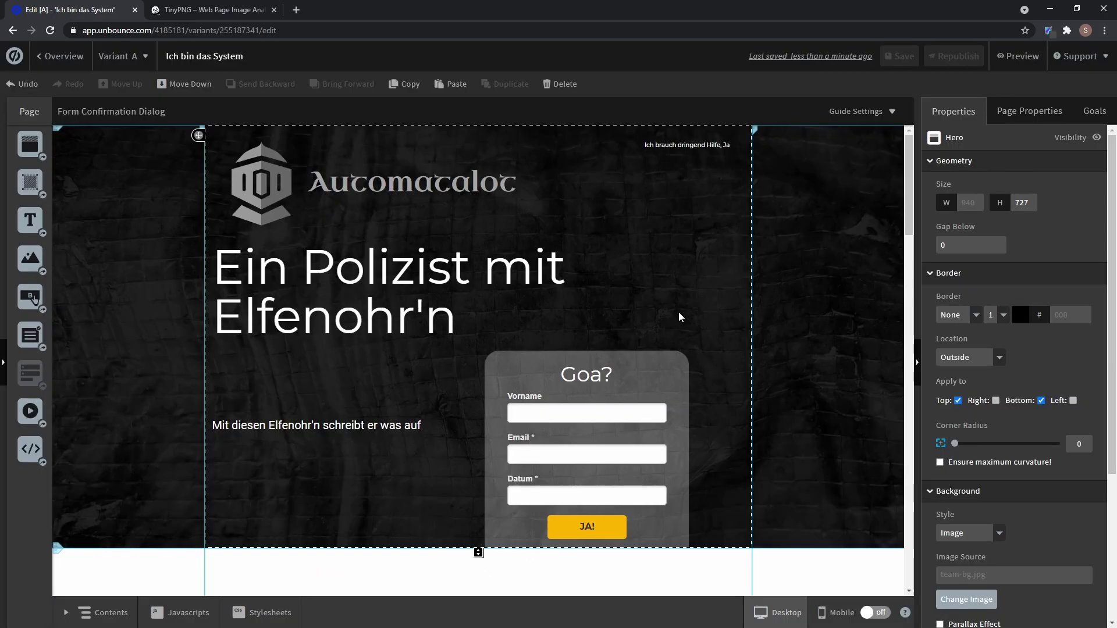
Shrink the snail image beside the "Ja!" heading near the end of the page to about 256 × 255 px.
scroll(438, 349, down, 5)
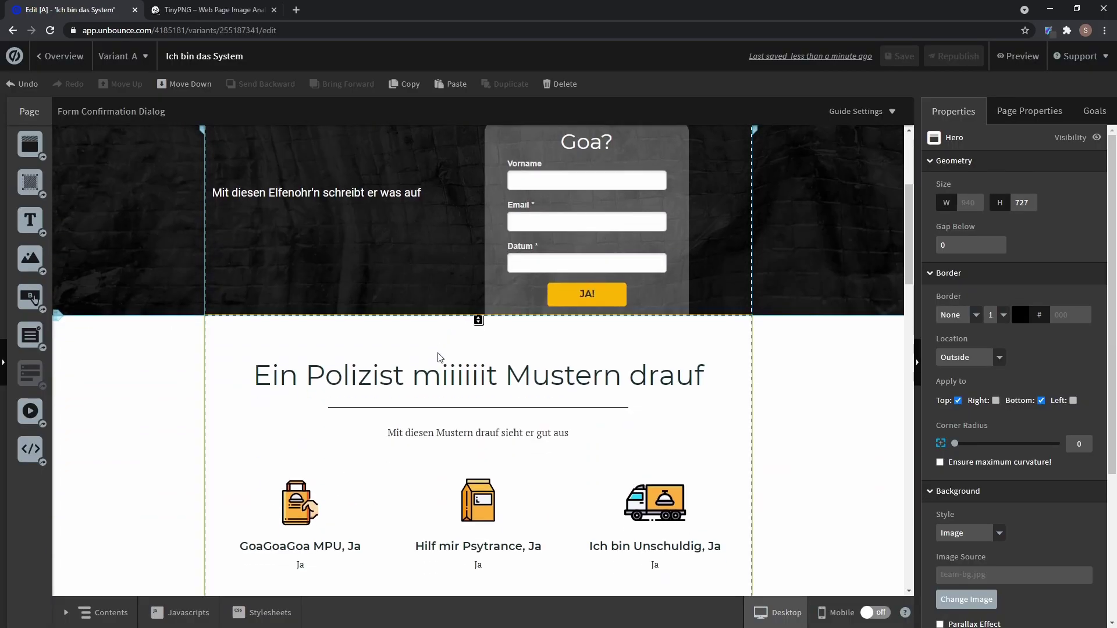
scroll(428, 378, down, 2)
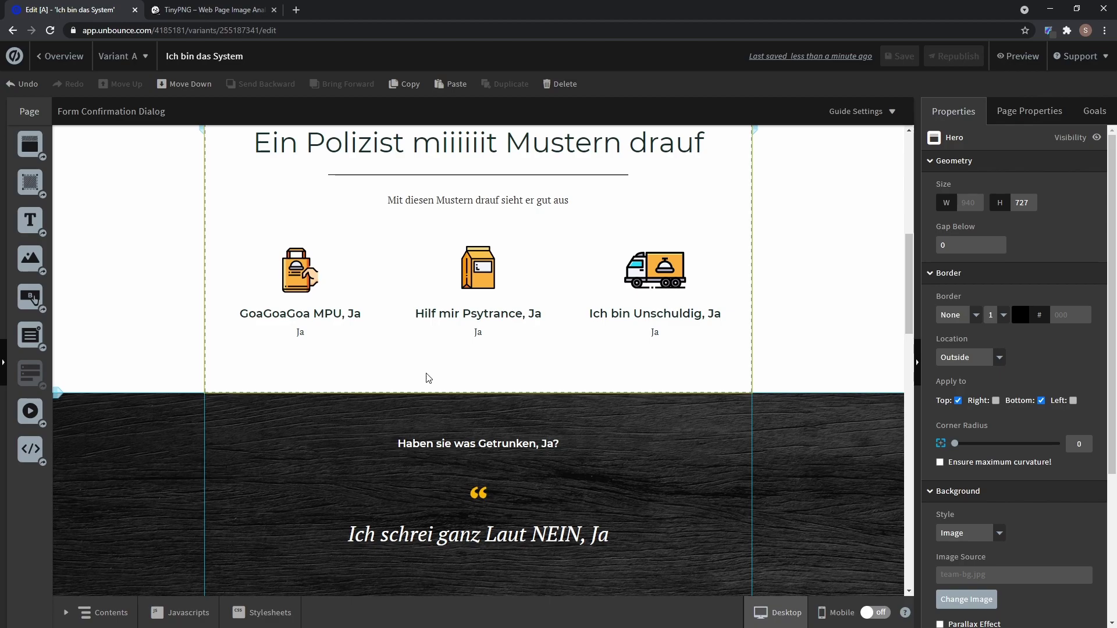
scroll(427, 378, down, 4)
scroll(427, 378, down, 8)
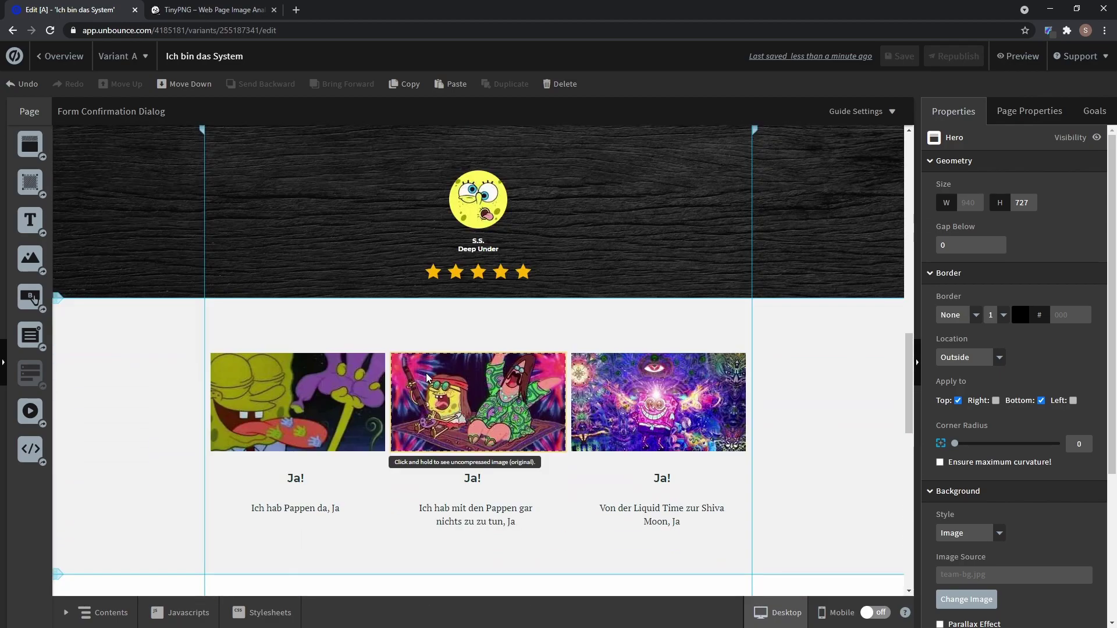
scroll(428, 378, down, 2)
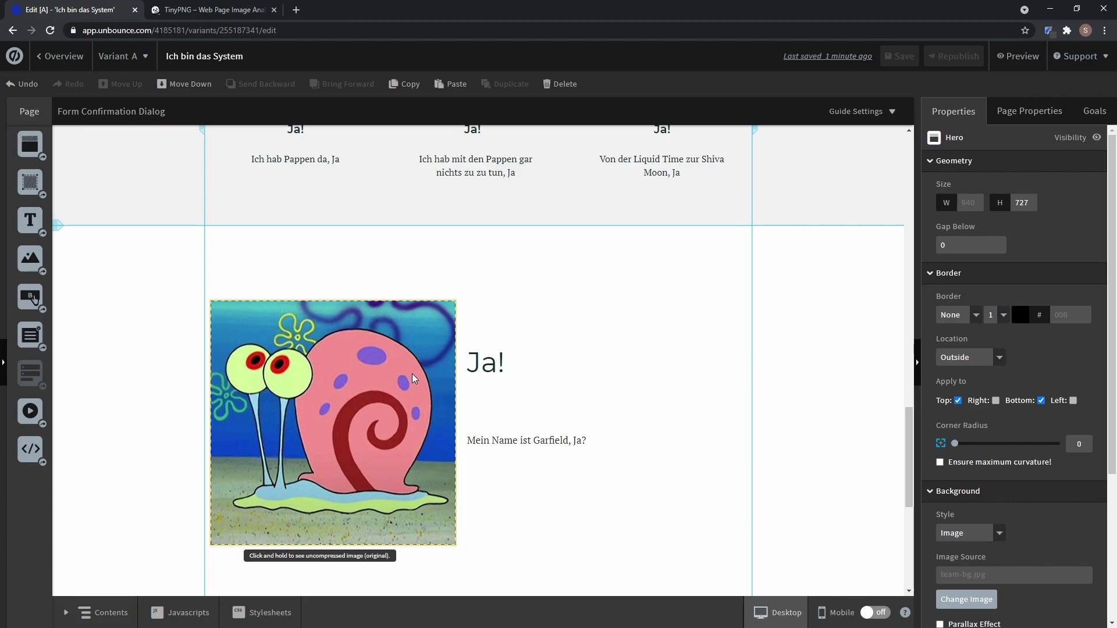
click(414, 378)
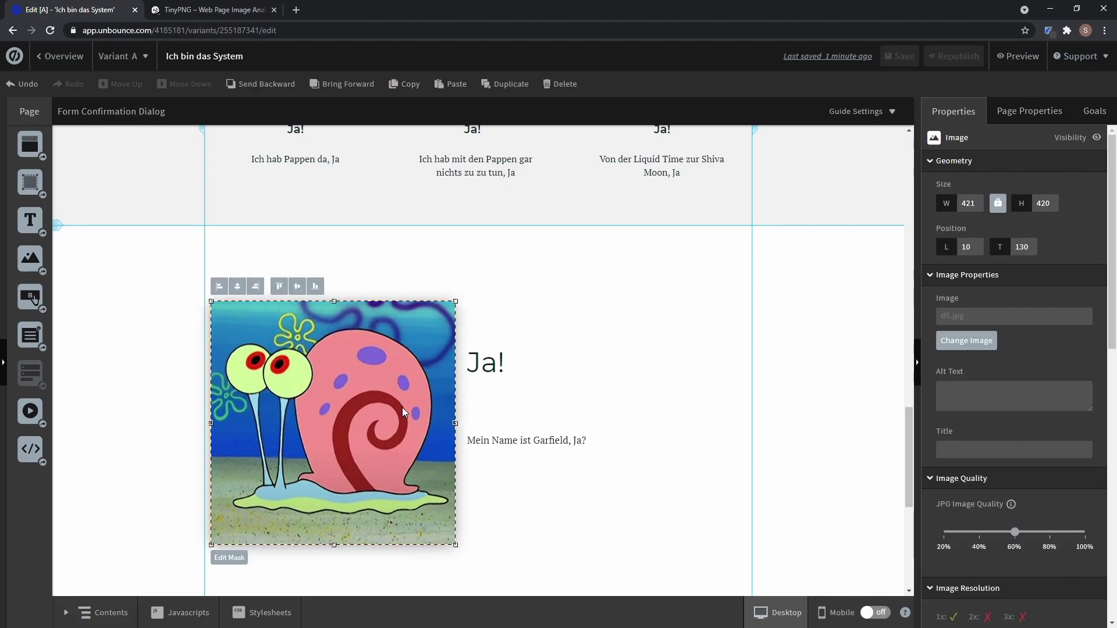
drag(455, 544, 371, 449)
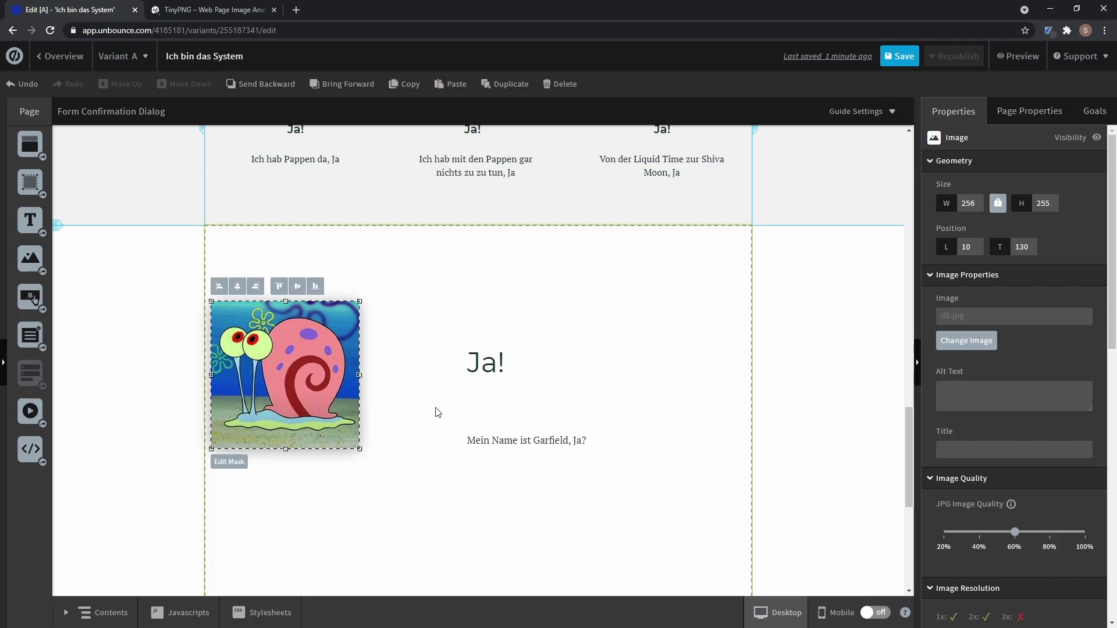
Switch to the TinyPNG analyzer and run an image analysis of the page unbouncepages.com/ich_bin_das_system/.
click(215, 6)
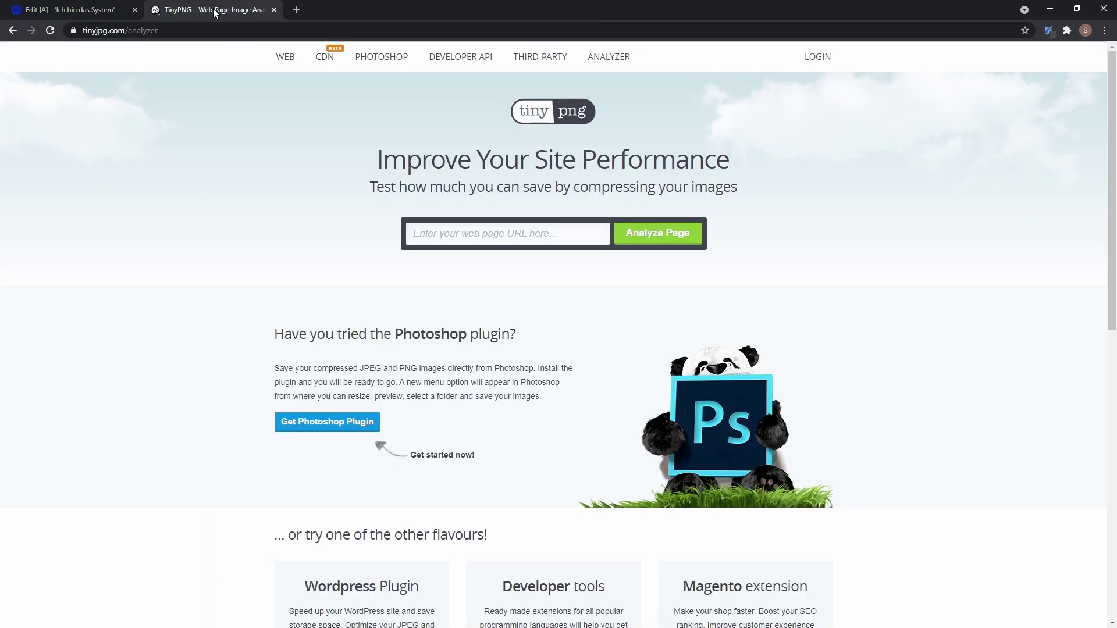
click(487, 237)
key(ctrl+v)
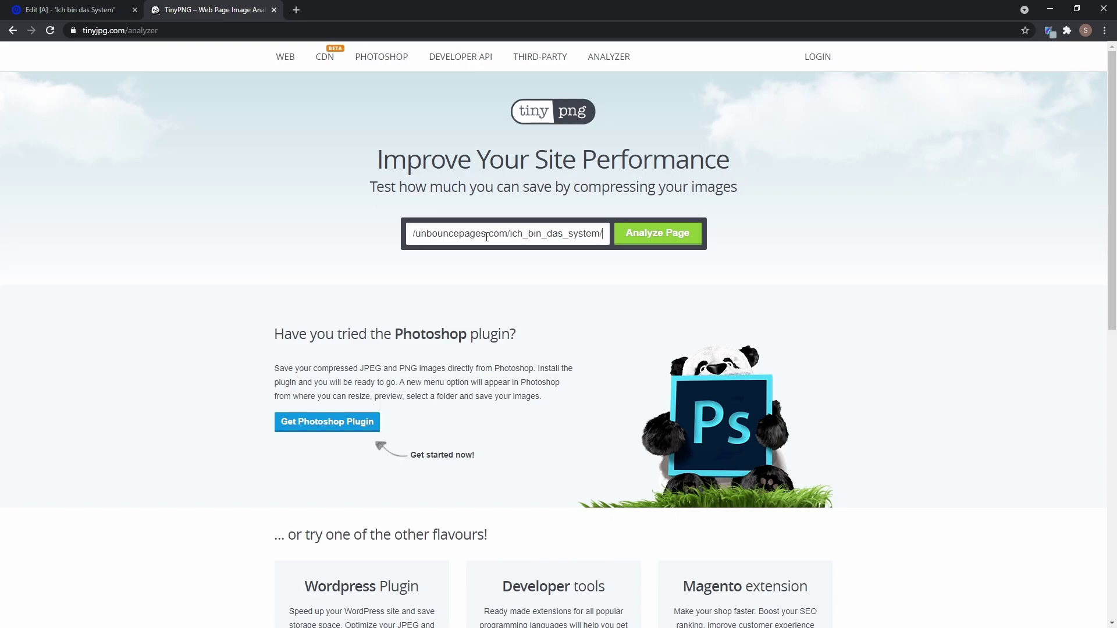
click(668, 236)
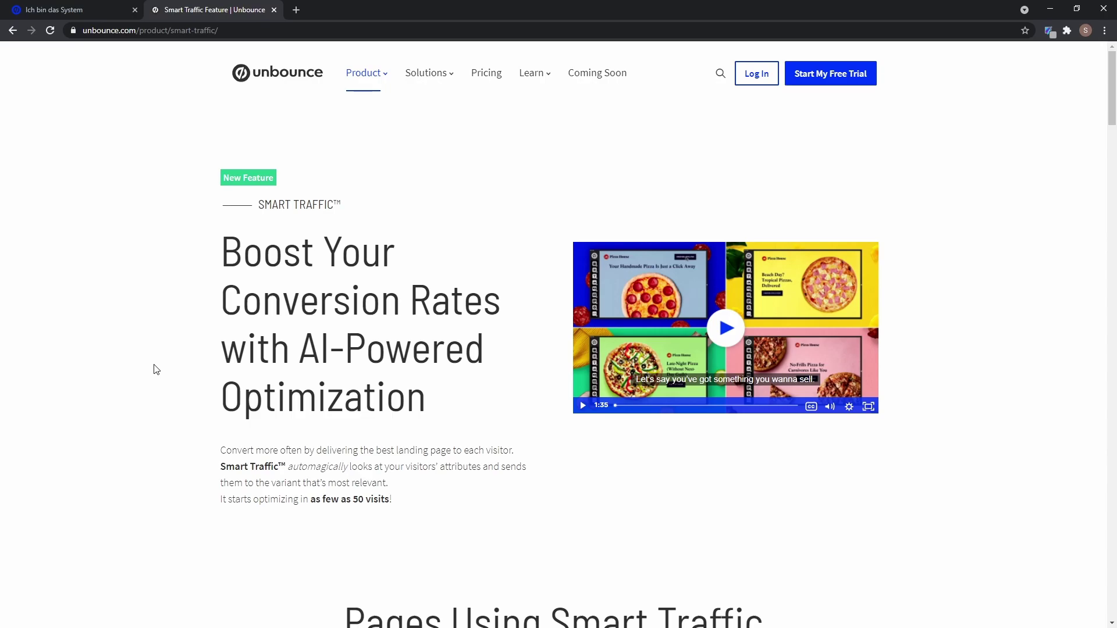
Close the Smart Traffic page and schedule "Ich bin das System" to publish on 2021-05-24 at 09:00 UTC.
key(ctrl+w)
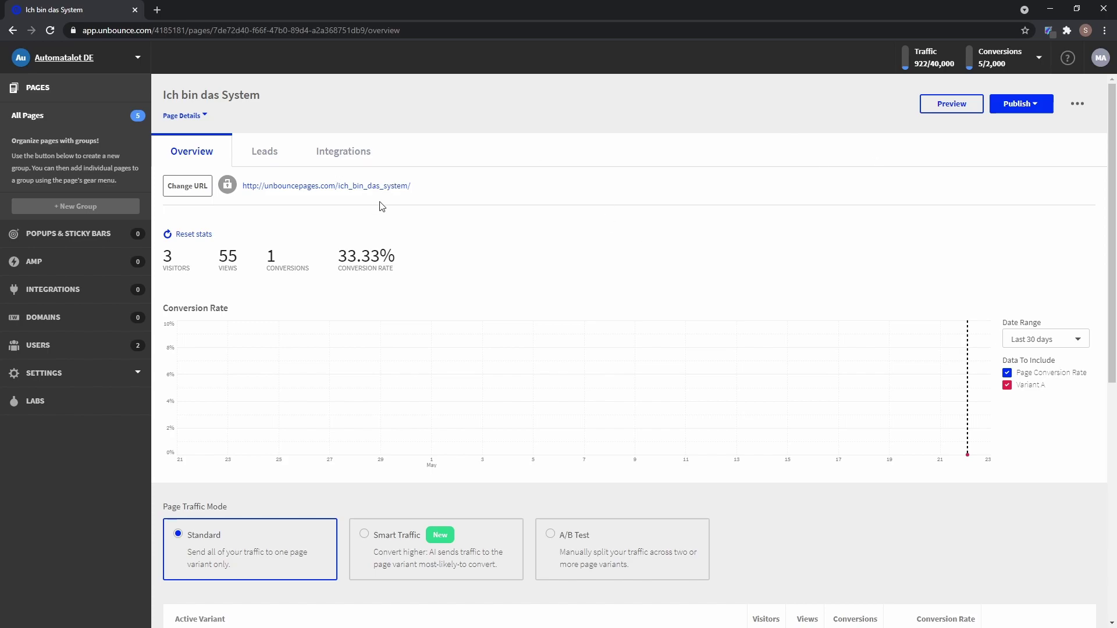
click(1041, 111)
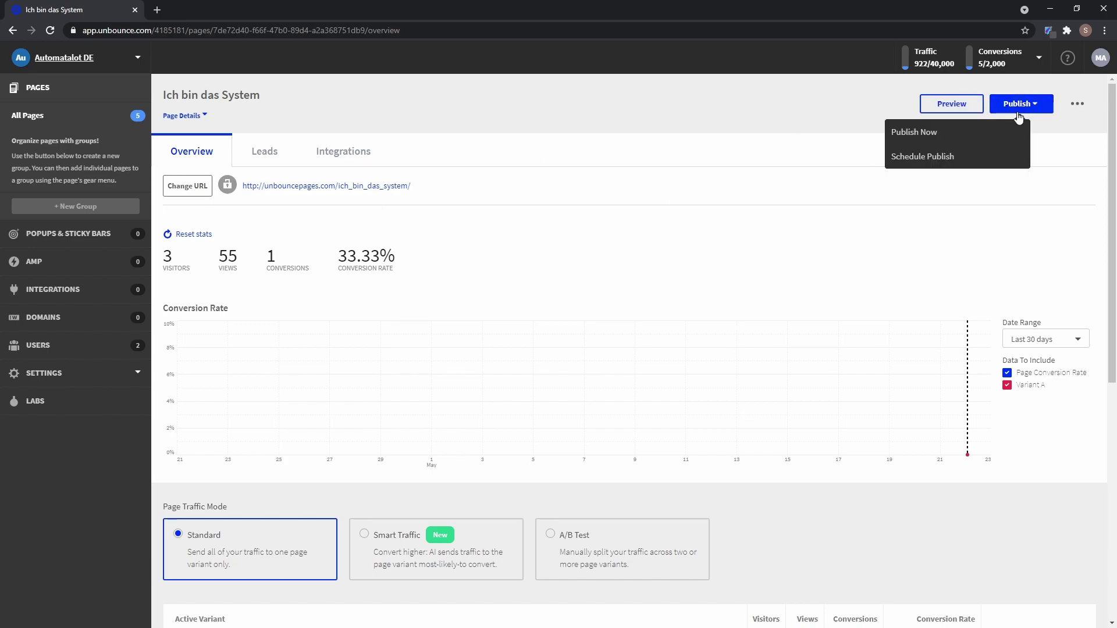
click(954, 164)
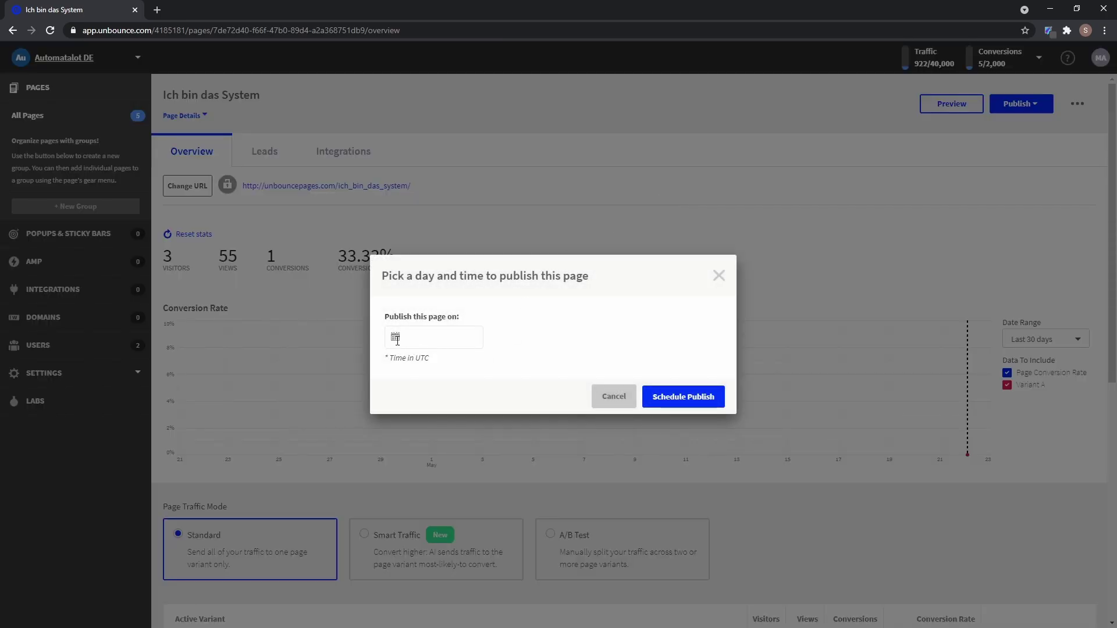
click(398, 339)
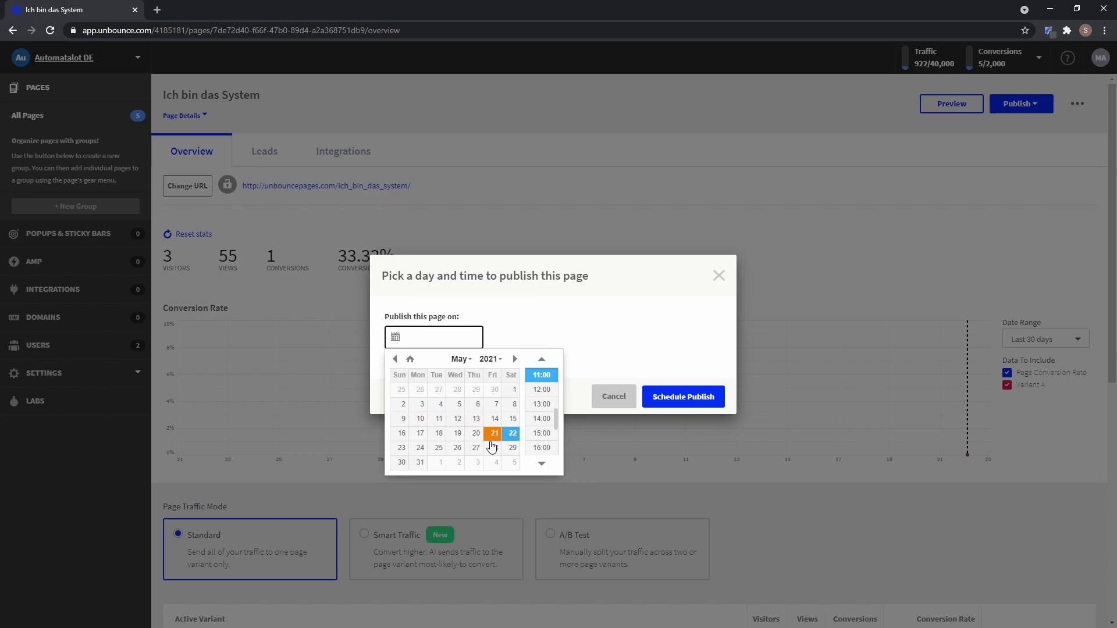
click(420, 449)
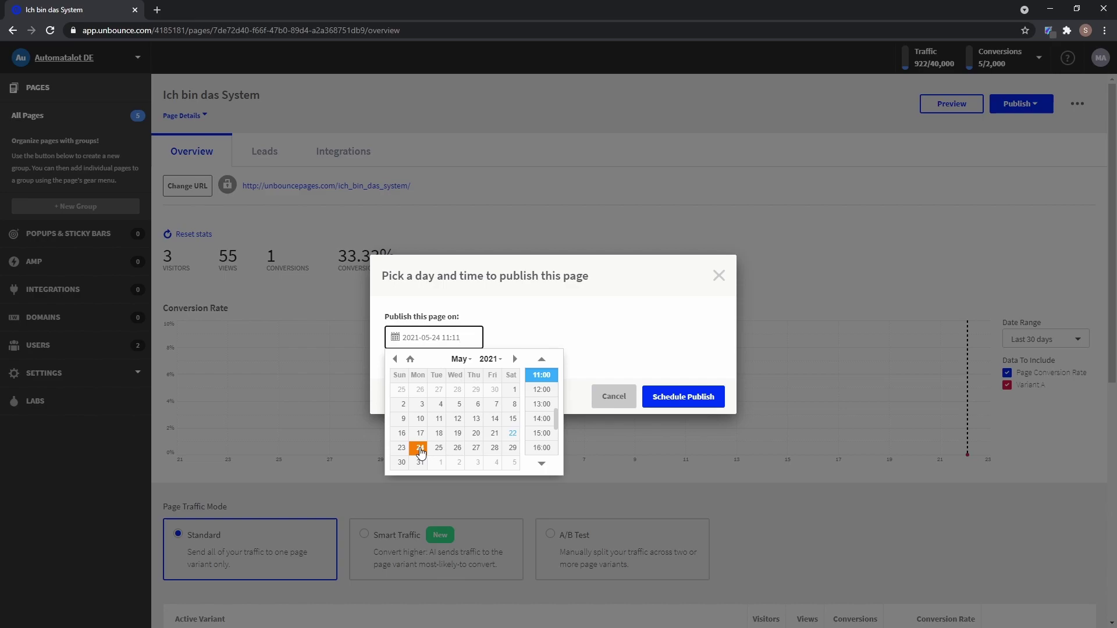
scroll(540, 419, up, 2)
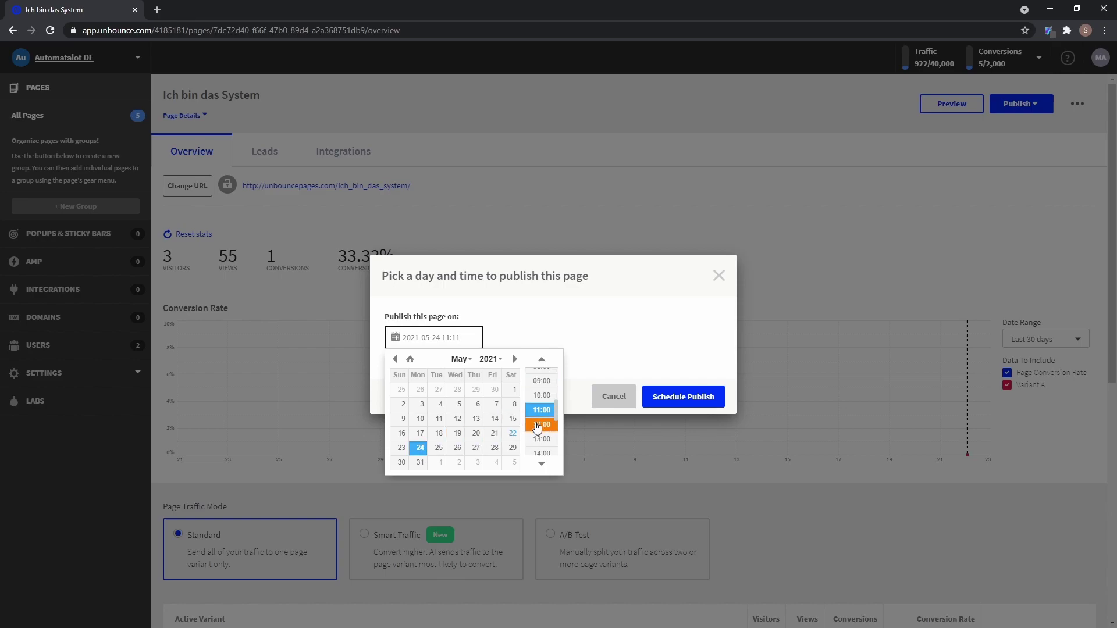
click(541, 381)
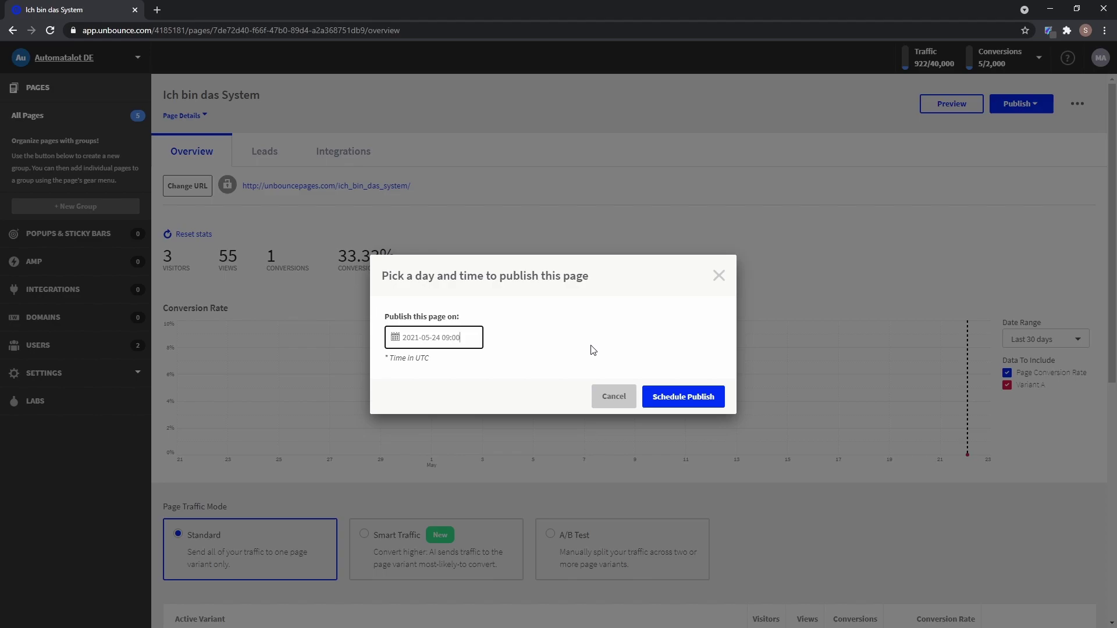
click(684, 394)
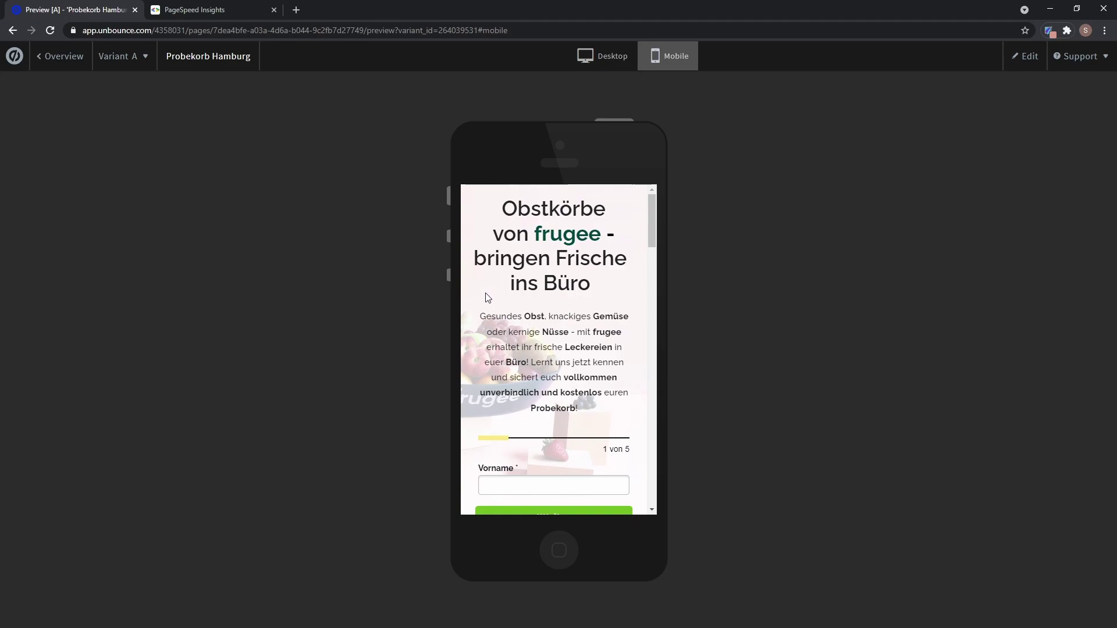
Examine the whole Probekorb Hamburg landing page in both the mobile and the desktop preview.
scroll(486, 295, down, 1)
scroll(487, 295, down, 2)
scroll(486, 295, up, 2)
scroll(505, 350, down, 5)
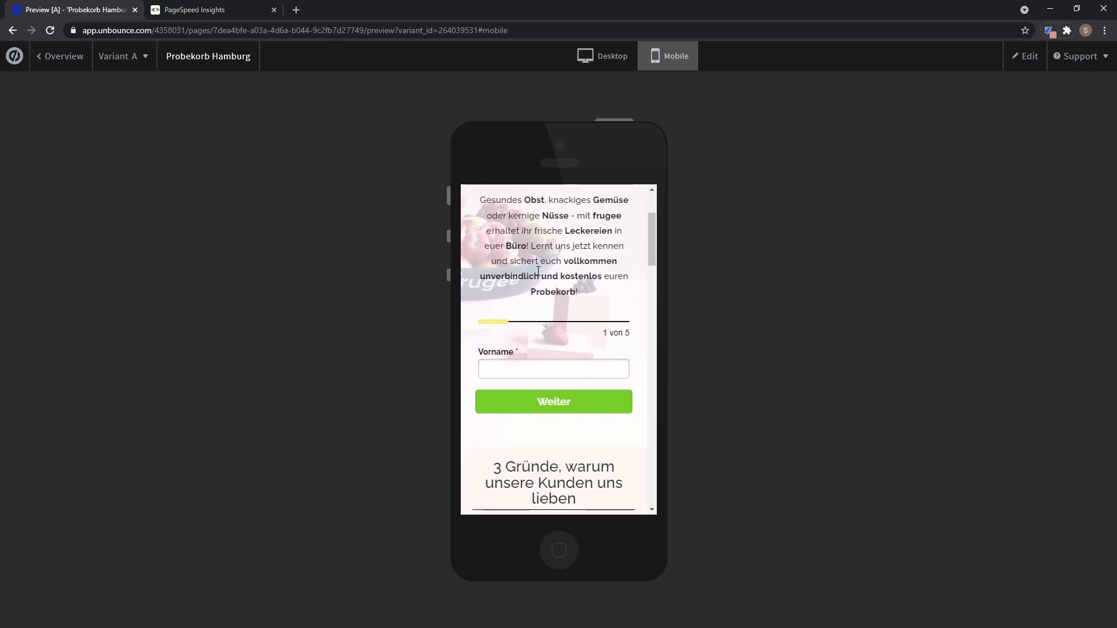
scroll(505, 350, down, 10)
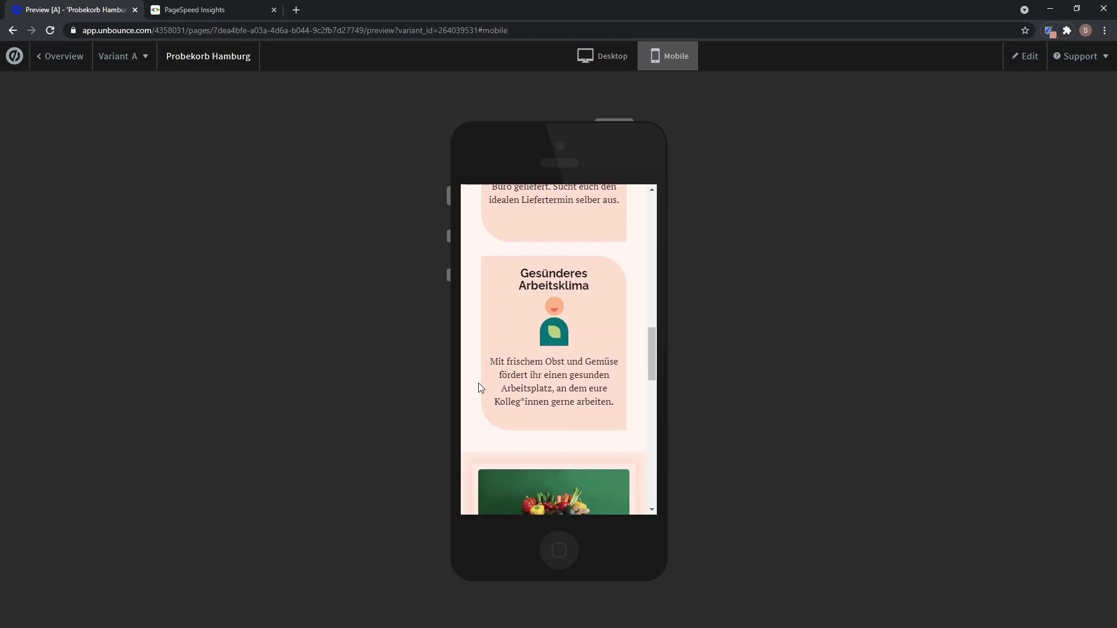
scroll(480, 387, down, 8)
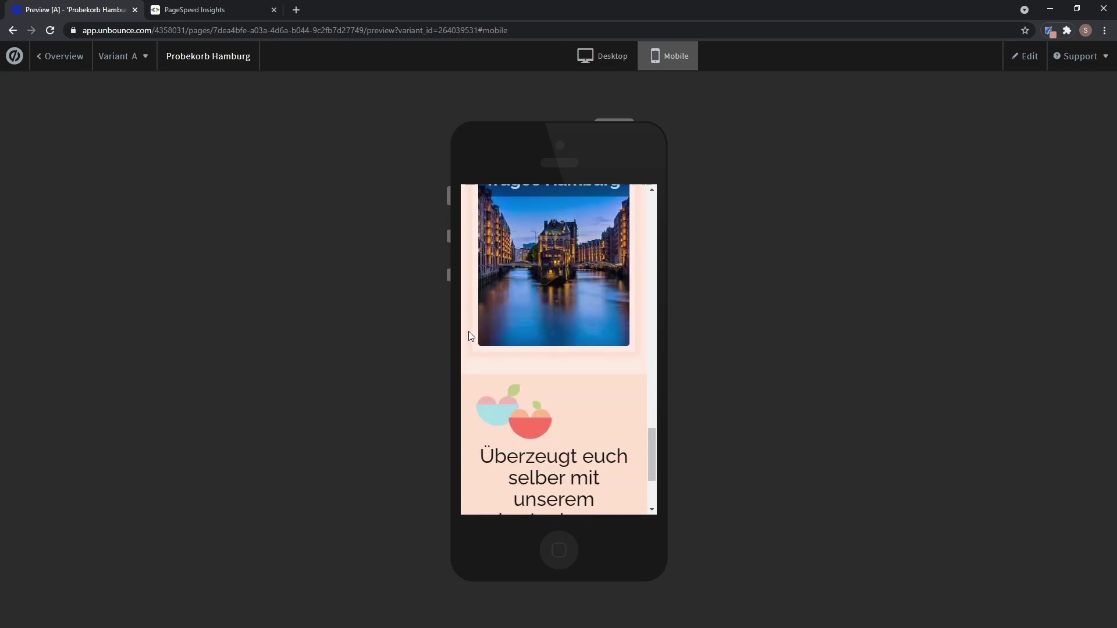
click(608, 56)
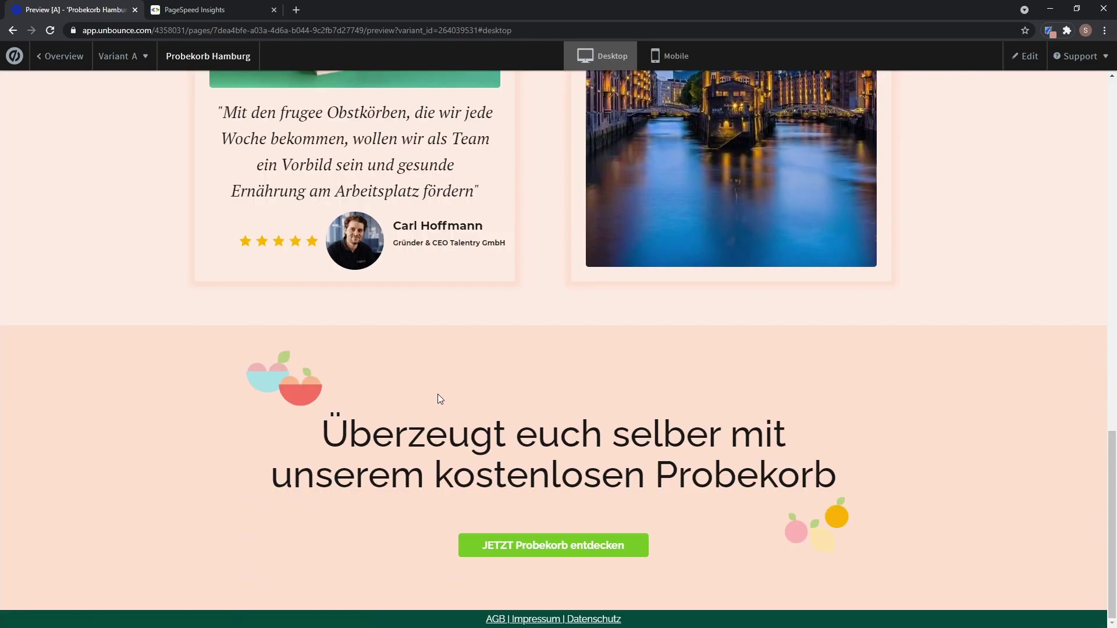
scroll(438, 399, up, 6)
scroll(437, 393, up, 10)
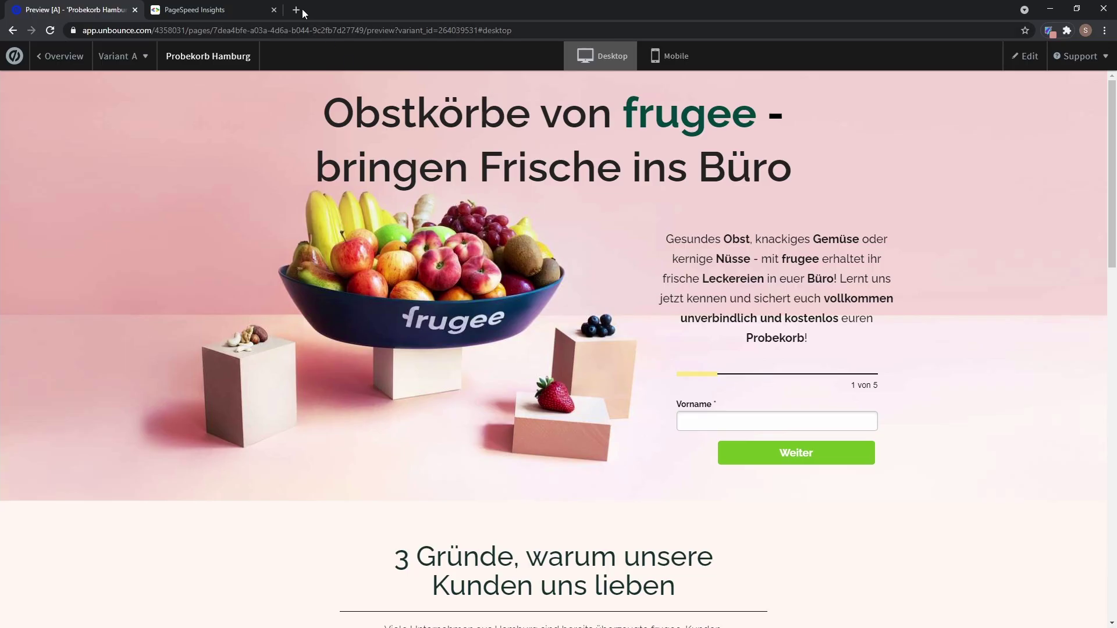
click(209, 10)
click(405, 160)
text(https://obstkorb.frugee.de/hamburg/)
key(Return)
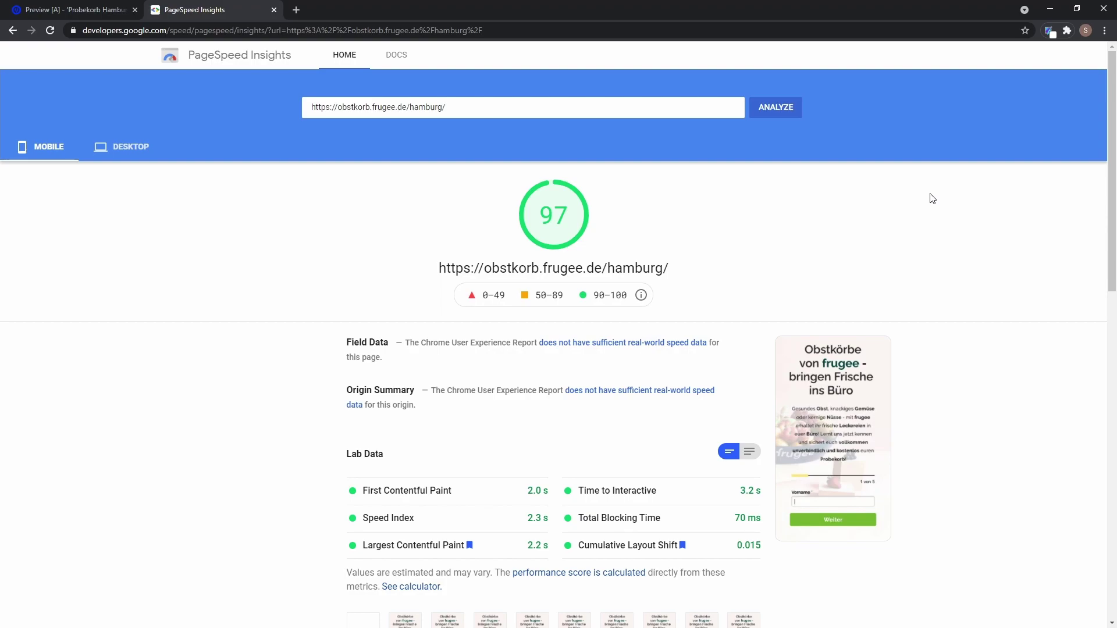
click(122, 150)
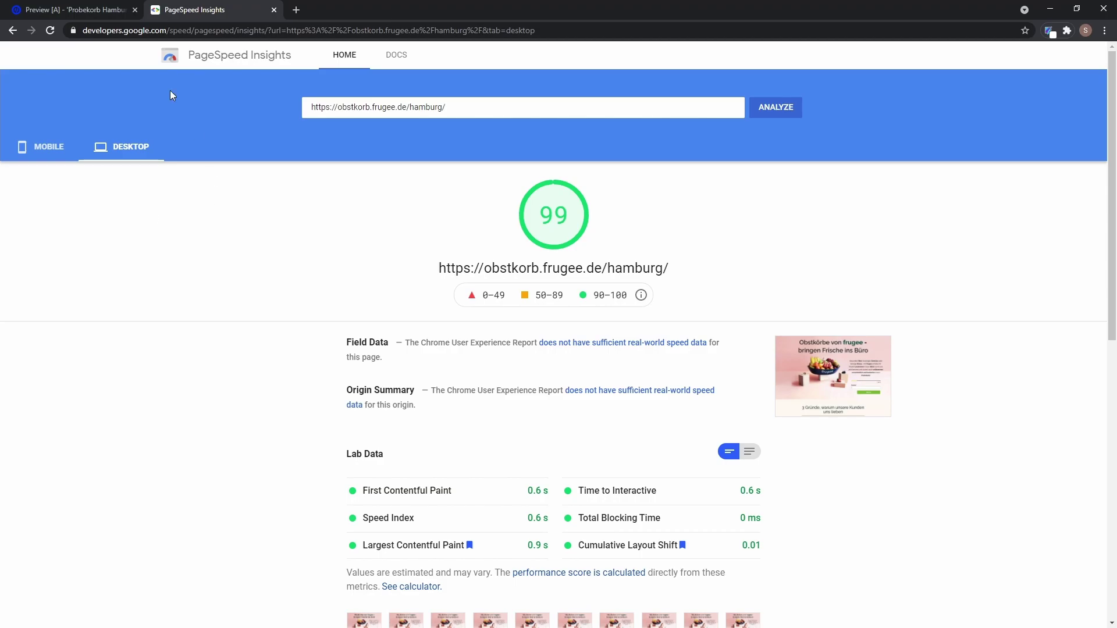
Look through the Probekorb Hamburg desktop preview once more and return to PageSpeed Insights for the mobile results.
click(76, 10)
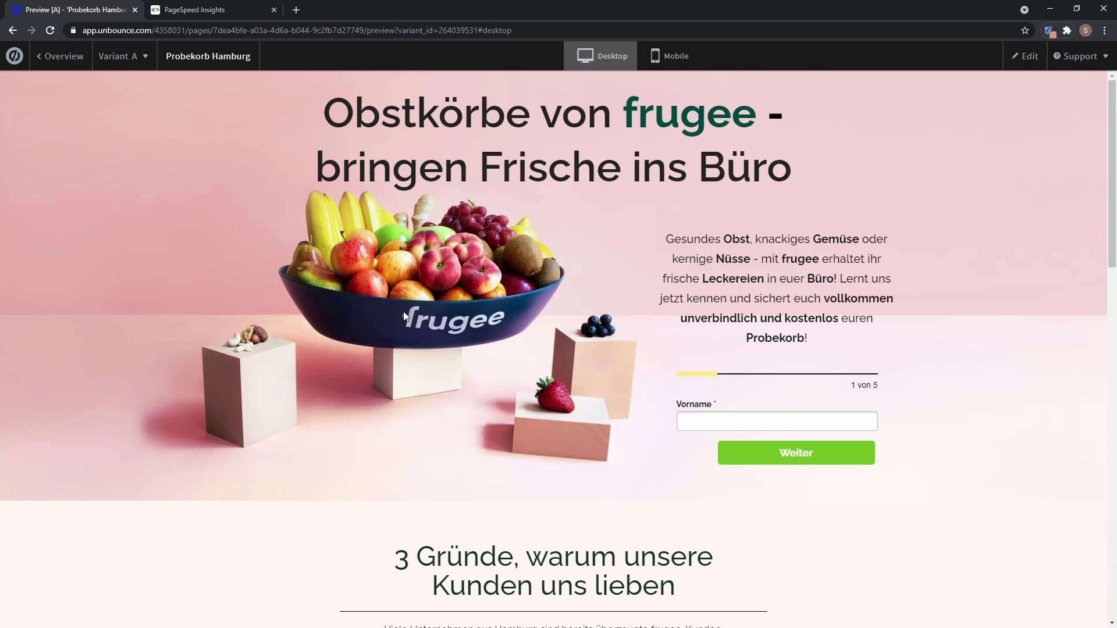
scroll(403, 312, down, 10)
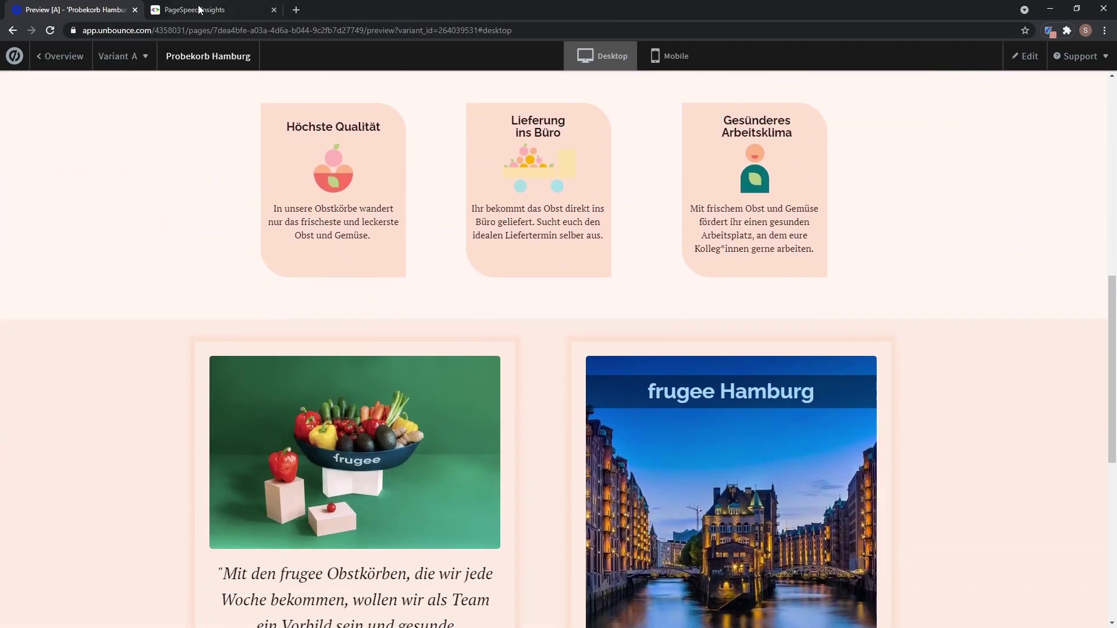
click(198, 10)
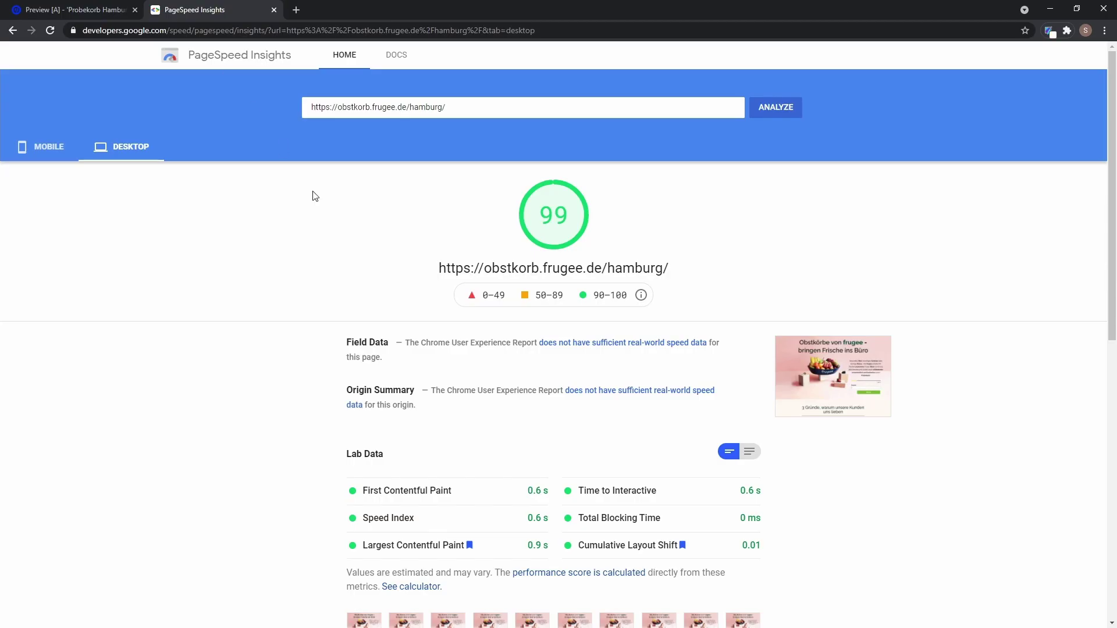
click(59, 152)
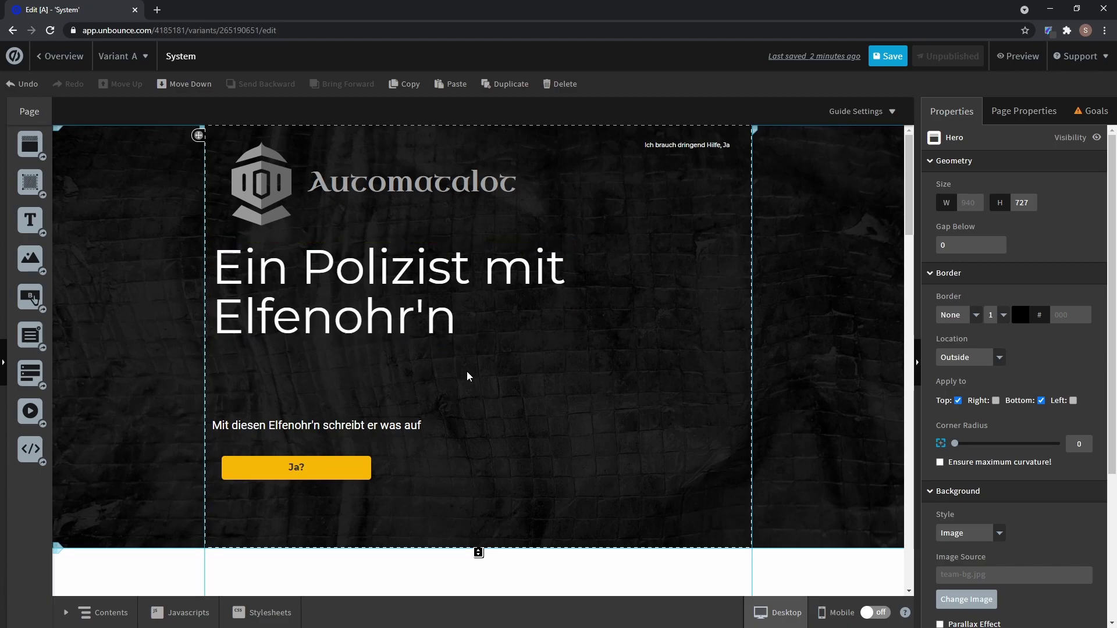
Move the hero heading "Ein Polizist mit Elfenohr'n" to about 175 px left and 259 px top, widening it to about 691 px.
drag(377, 284, 467, 320)
drag(668, 324, 708, 318)
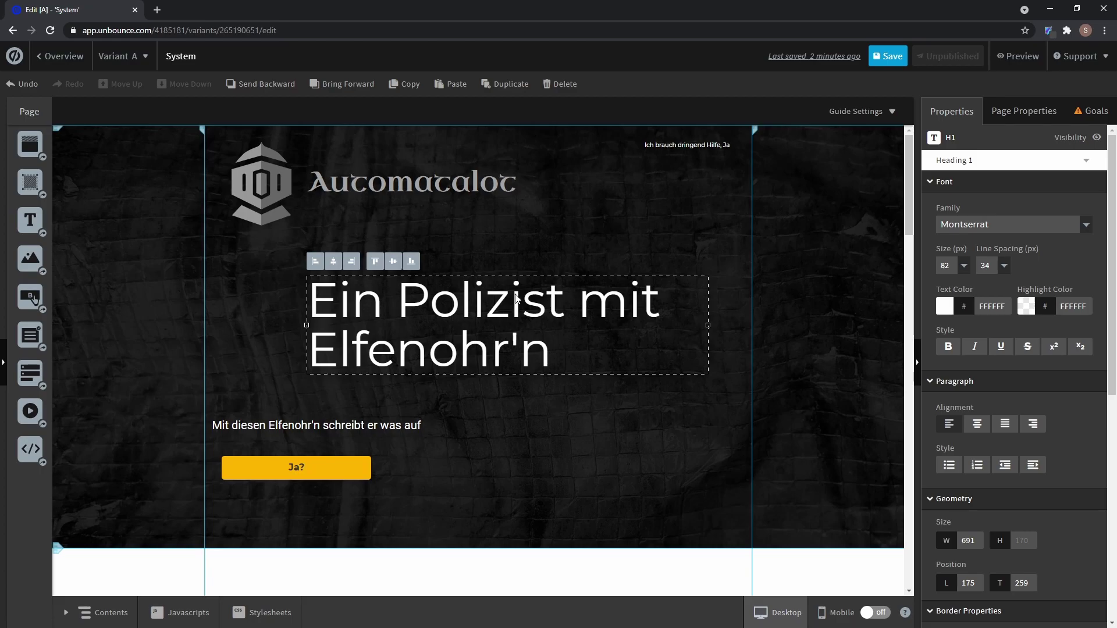
Freely reposition the hero heading at about 92/230 px, the subtitle at about 296/479 px, the Automatalot text and the knight logo at about 65/388 px.
drag(539, 319, 470, 283)
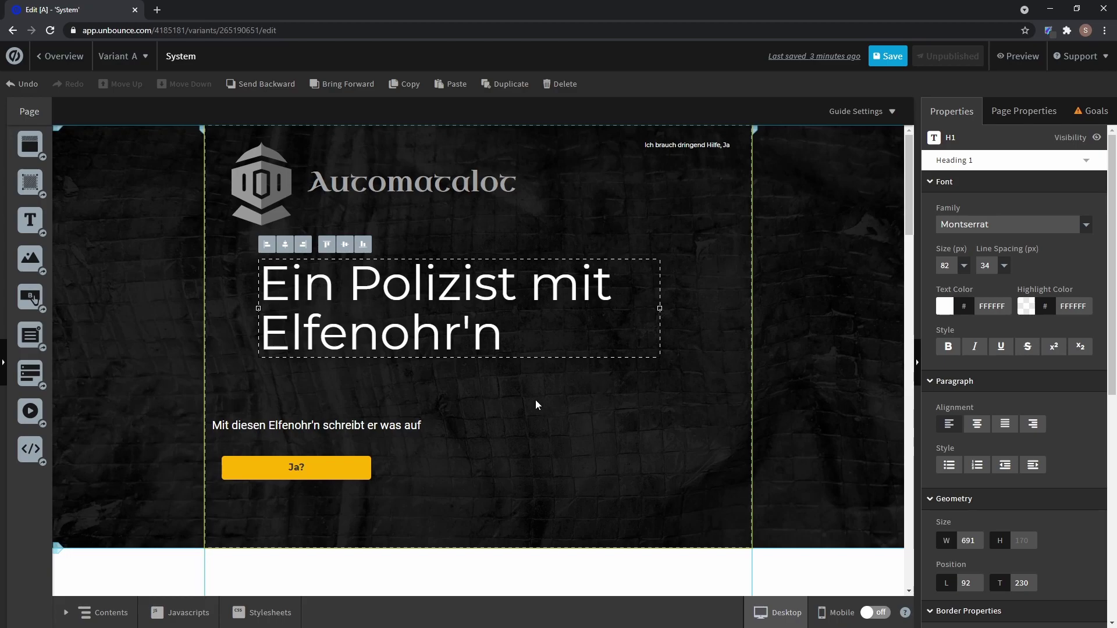
drag(379, 430, 543, 419)
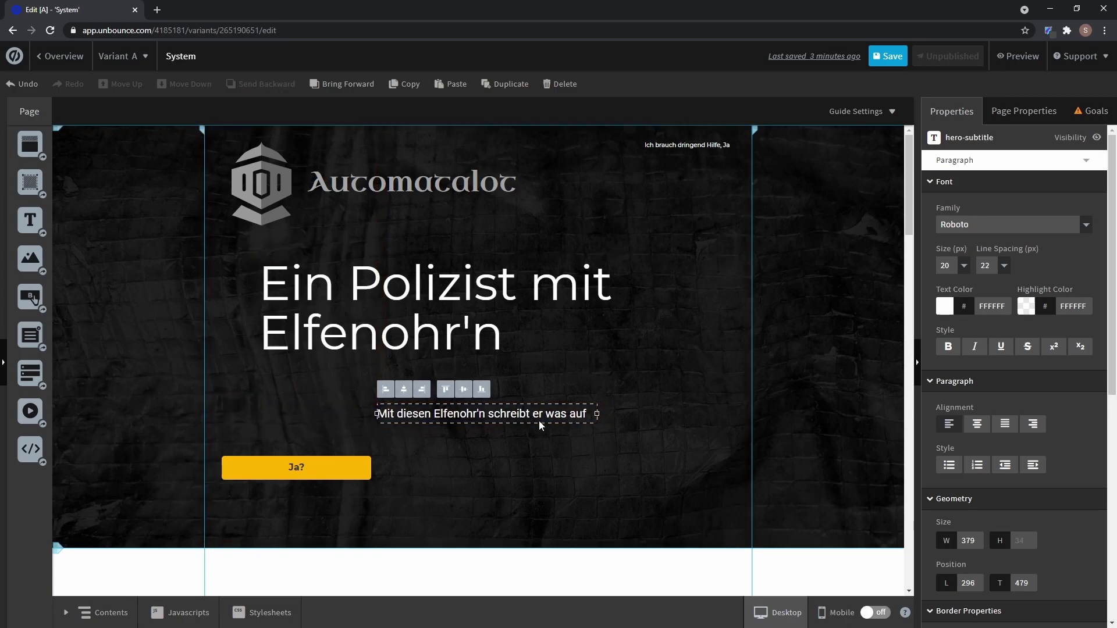
drag(396, 182, 524, 222)
drag(261, 183, 288, 395)
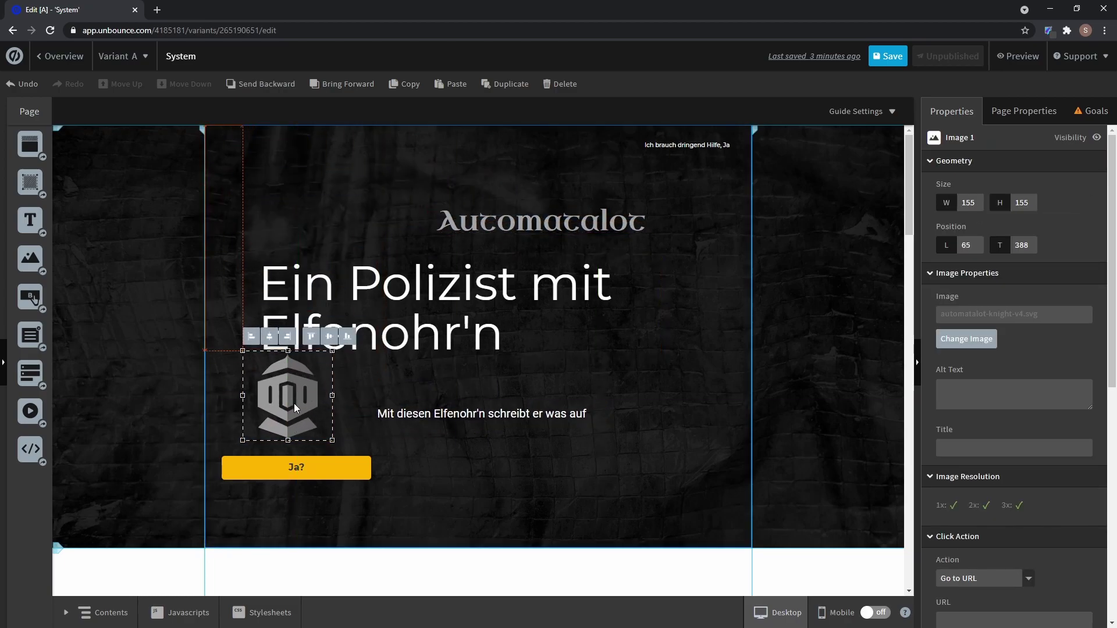
Resize the knight logo to 100 px wide and position it 10 px from the left and 10 px from the top.
drag(978, 202, 943, 206)
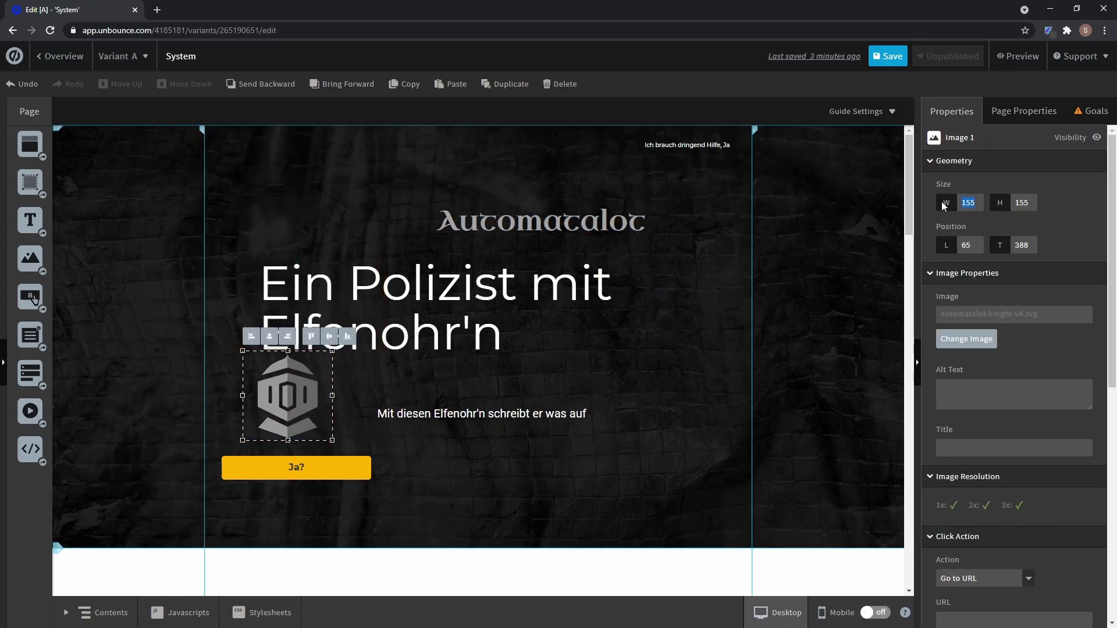
text(100)
drag(980, 245, 933, 250)
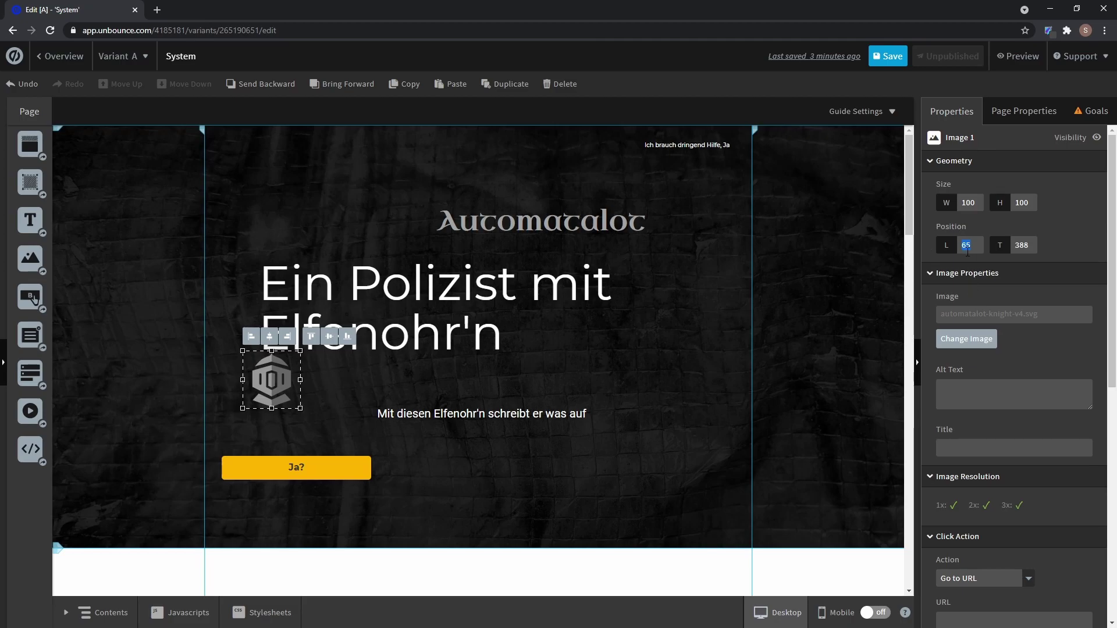
text(10)
drag(1034, 247, 1009, 248)
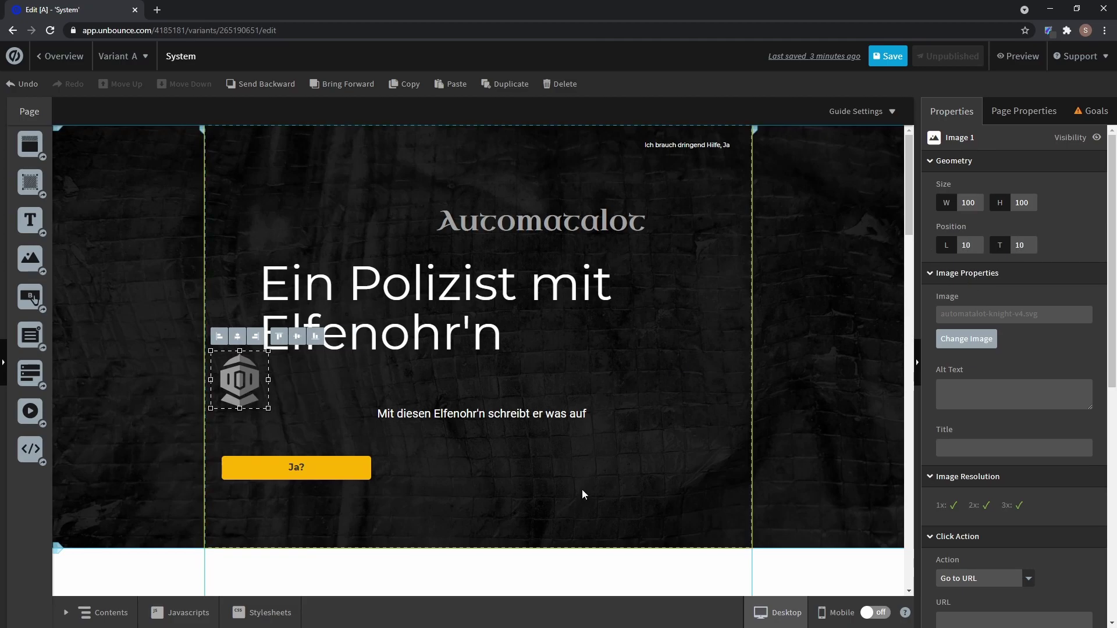
text(10)
click(633, 420)
Move the Automatalot text beside the knight logo and the hero heading to about 80 px left and 197 px top.
drag(556, 225, 396, 161)
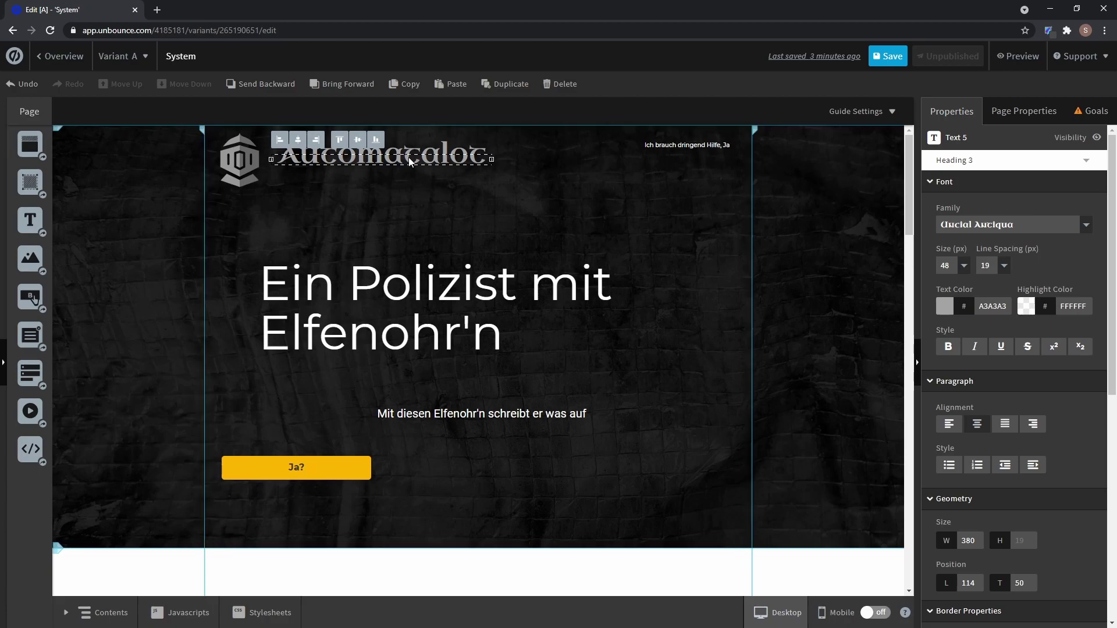
click(364, 184)
click(368, 314)
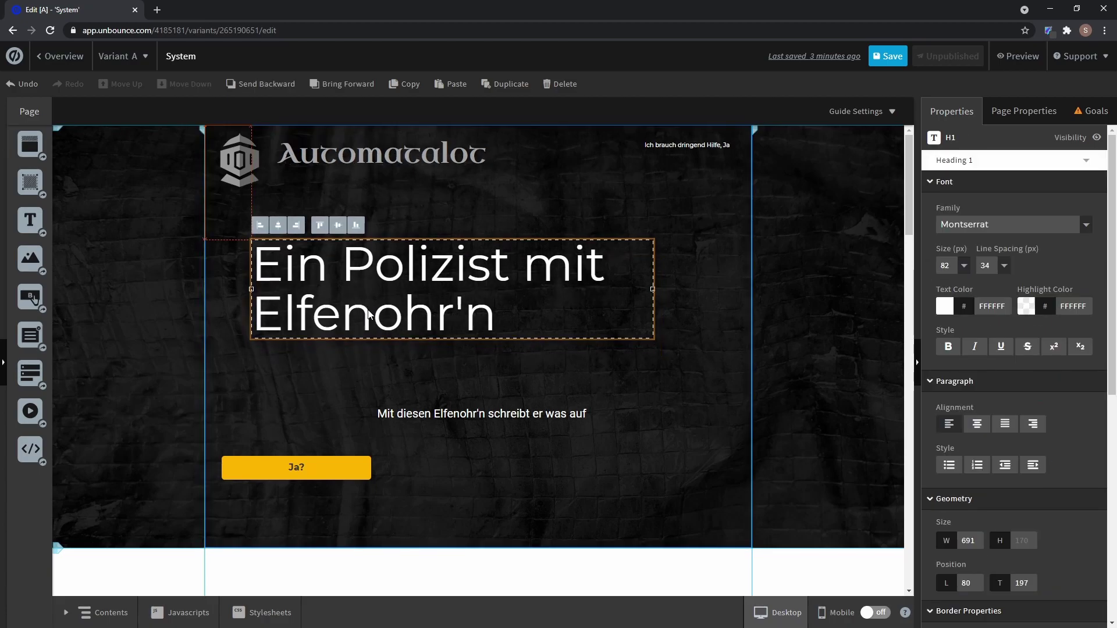
Place the subtitle just below the hero heading and the "Ja?" button beneath it at about 114 px left and 502 px top.
drag(421, 424, 319, 375)
drag(320, 473, 368, 439)
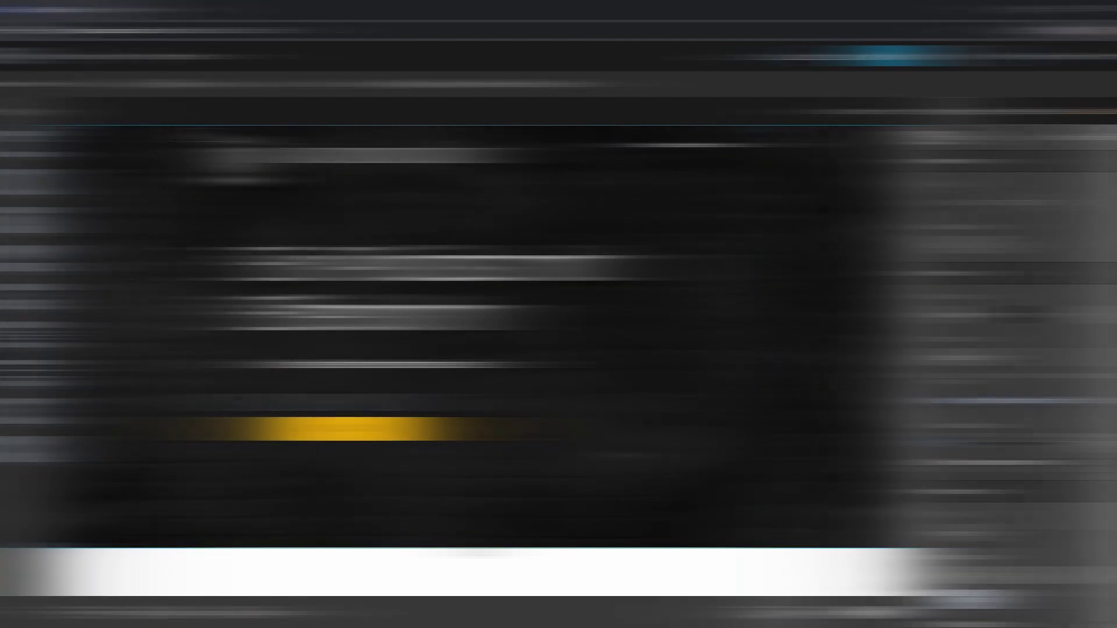
click(617, 449)
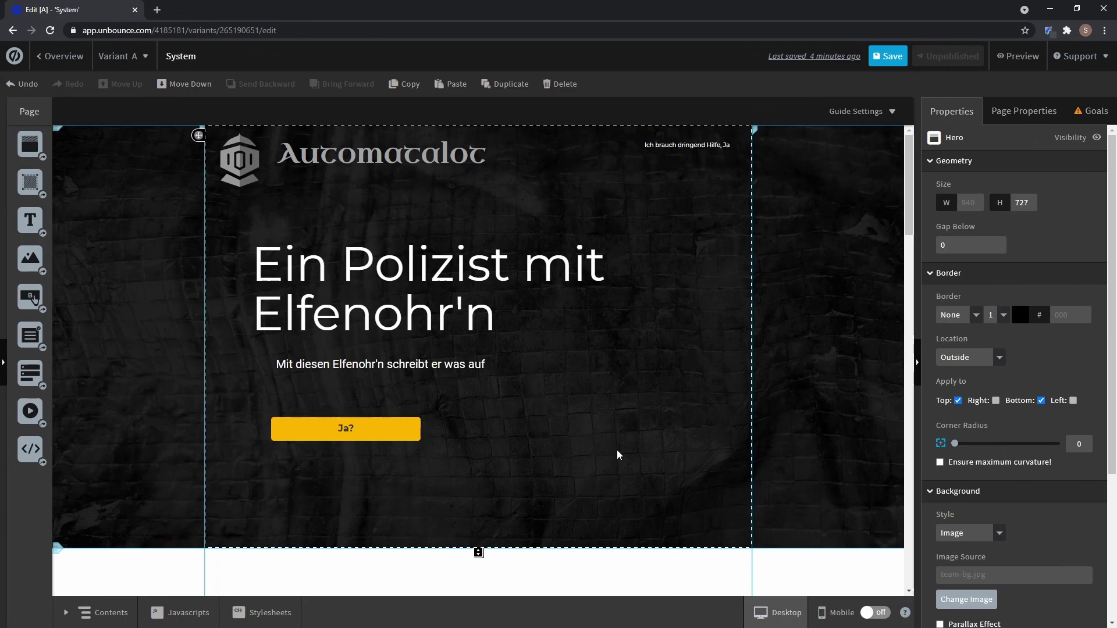
Delete the yellow "Ja?" button and place a new form in the hero section.
click(379, 430)
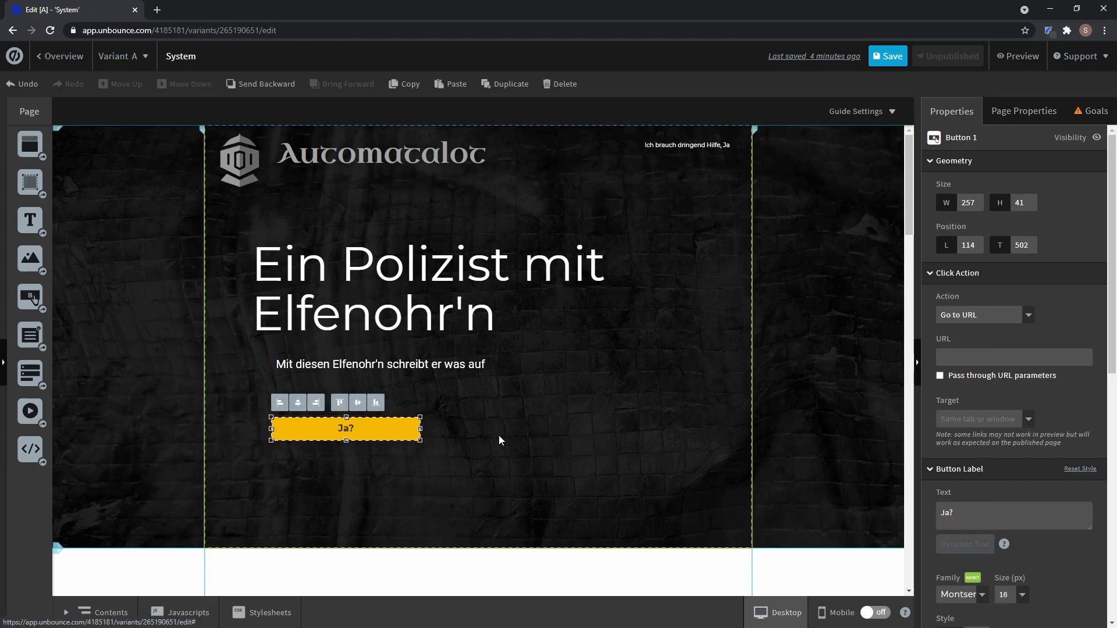
key(Delete)
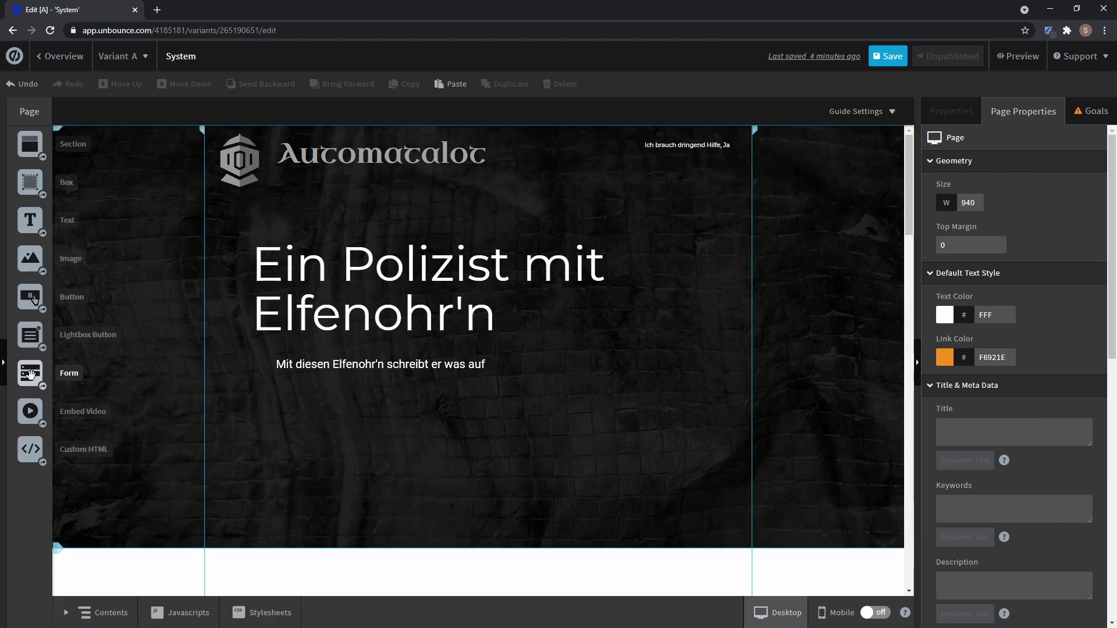
drag(29, 373, 570, 382)
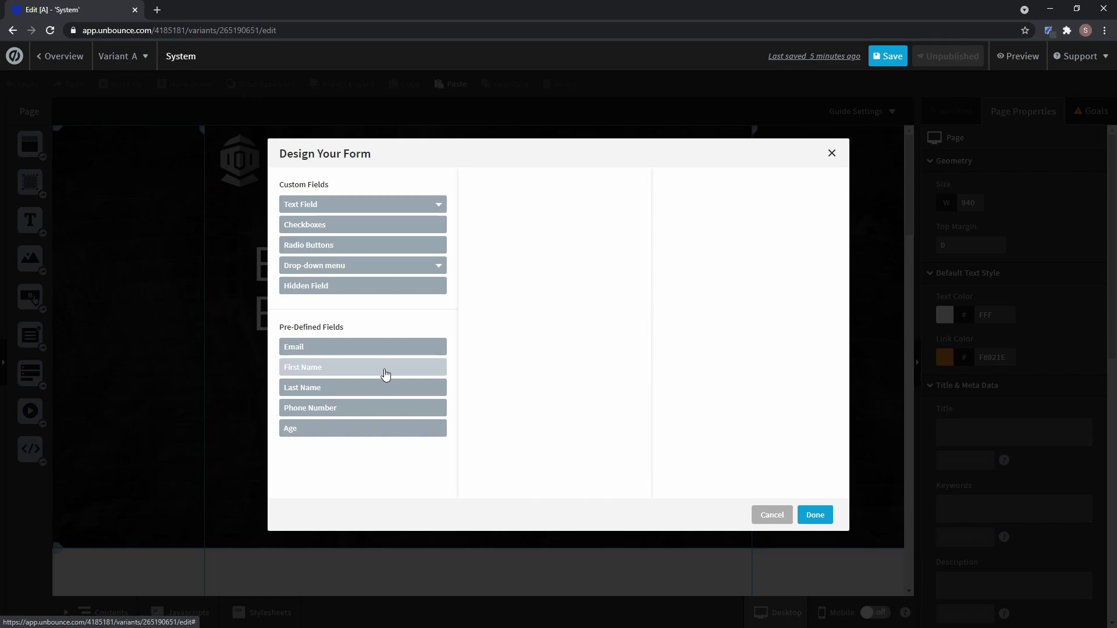
Add the pre-defined fields First Name, Last Name, Email and Phone Number to the form.
click(386, 370)
click(386, 388)
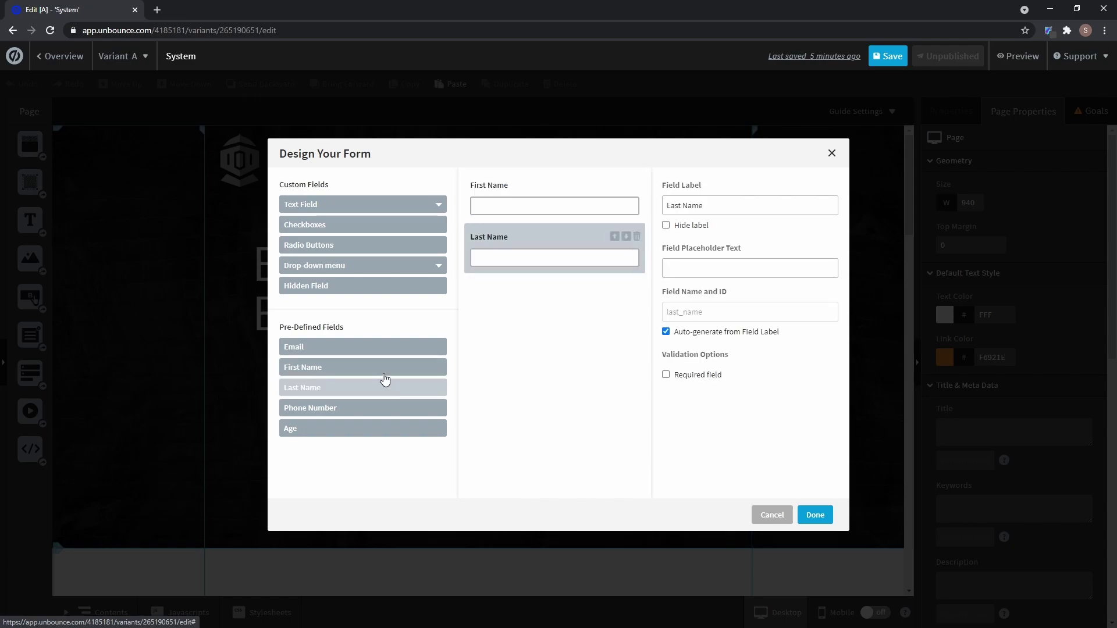
click(384, 348)
click(365, 413)
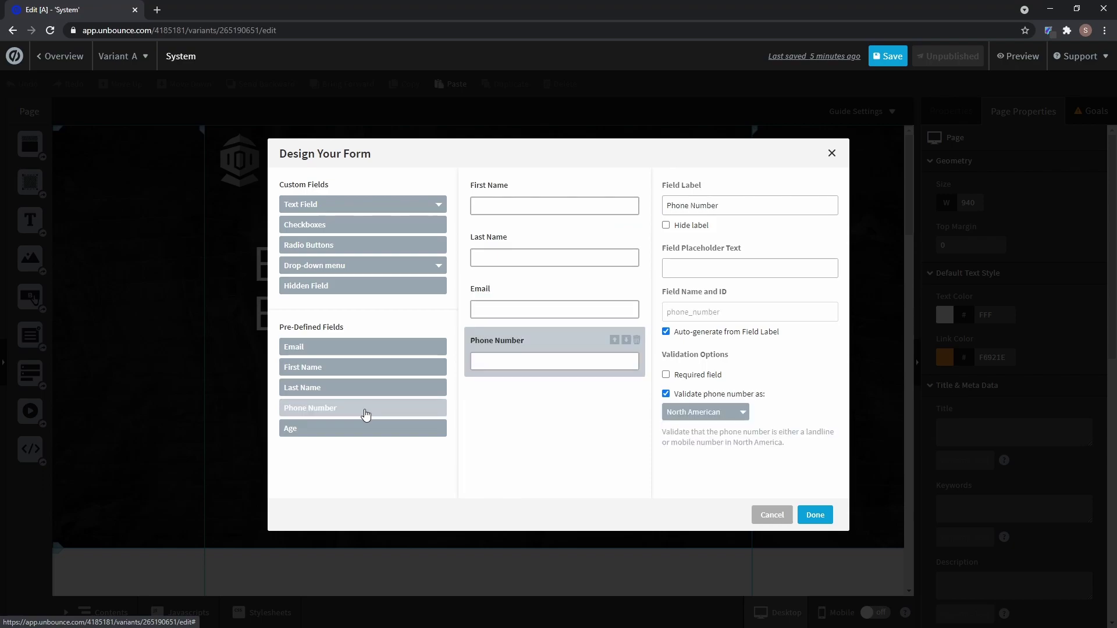
Relabel the form's first name, last name and phone number fields as "Vorname", "Nachmname" and "Telefon".
click(578, 186)
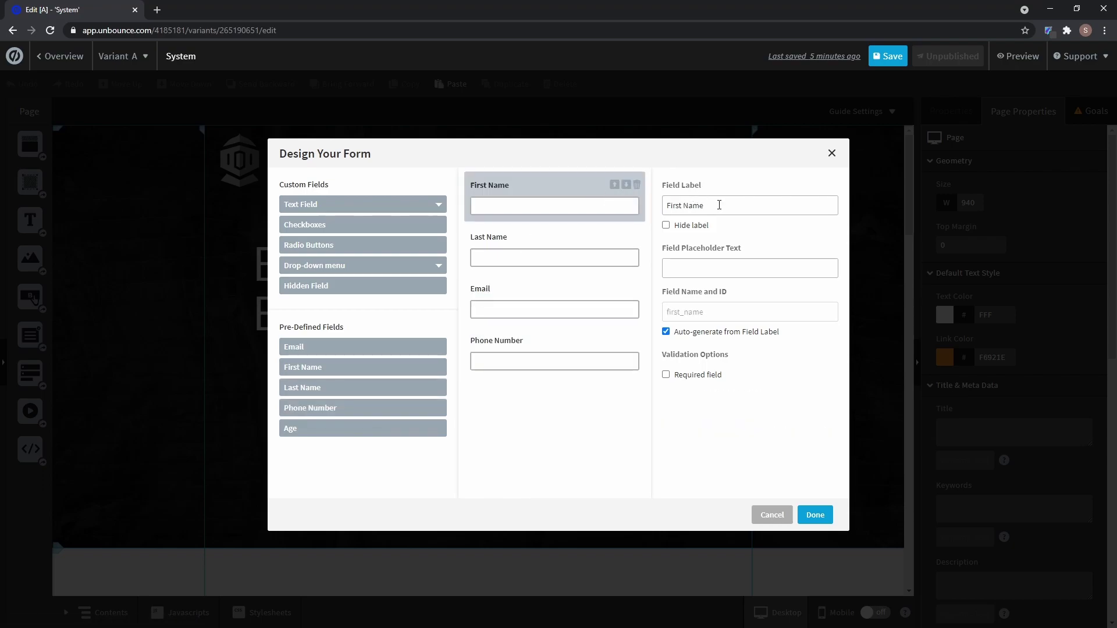
drag(710, 204, 653, 213)
text(Vorname)
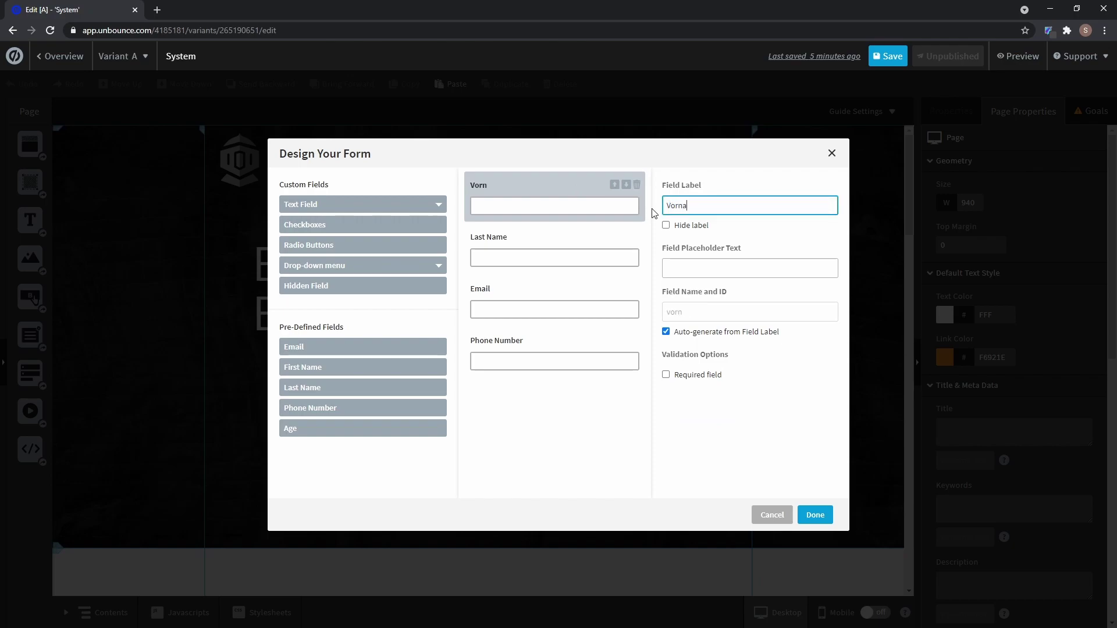
click(614, 239)
key(ctrl+a)
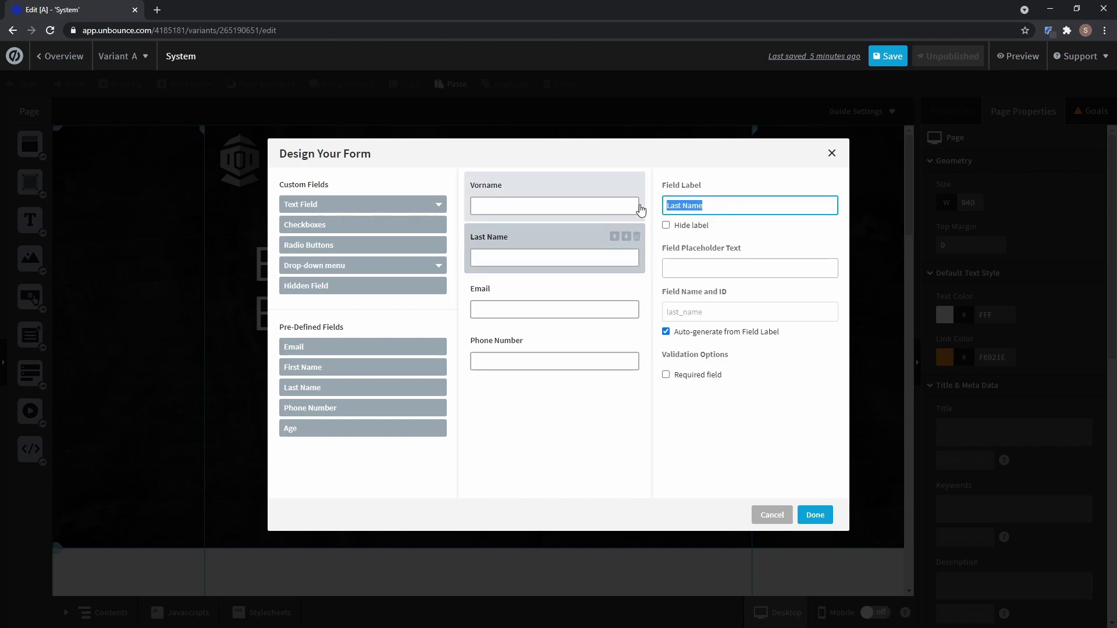
text(Nachmname)
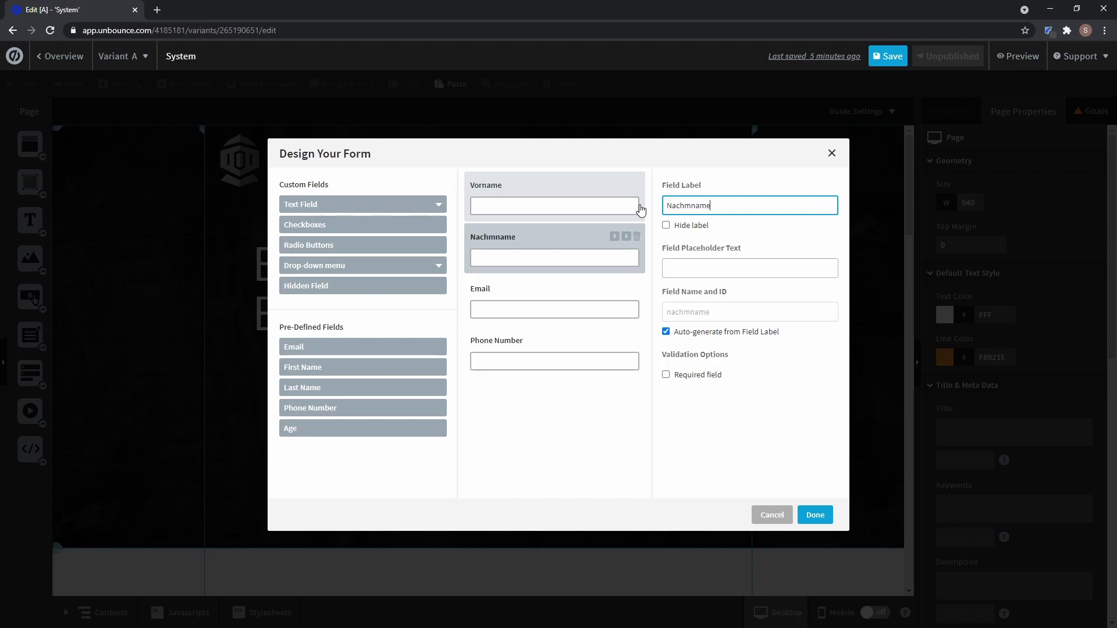
click(588, 296)
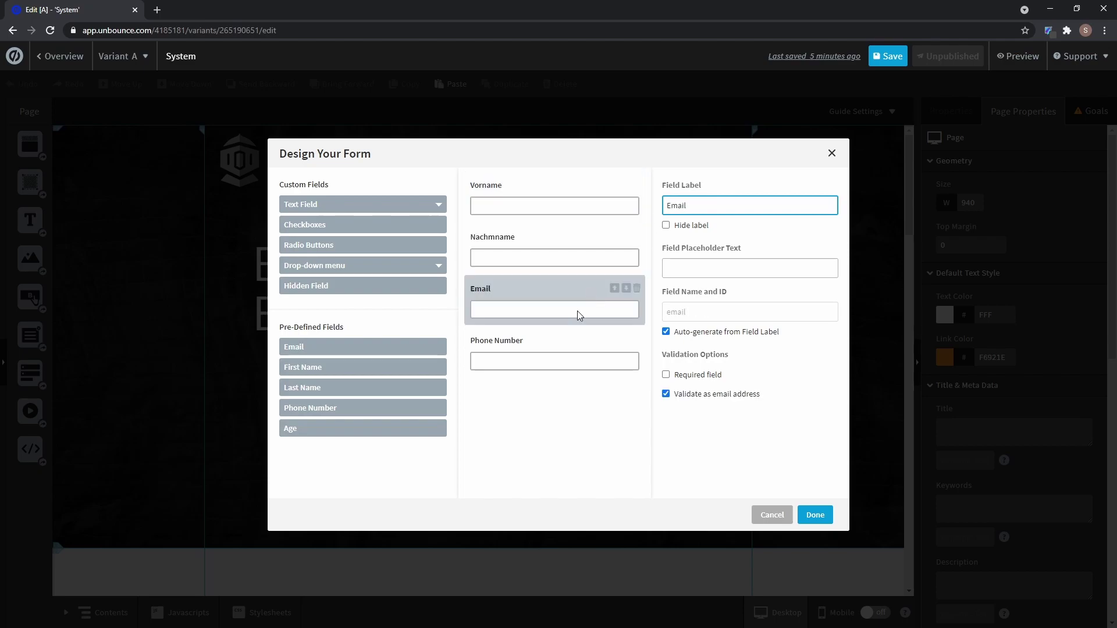
click(571, 349)
key(ctrl+a)
text(Telefon)
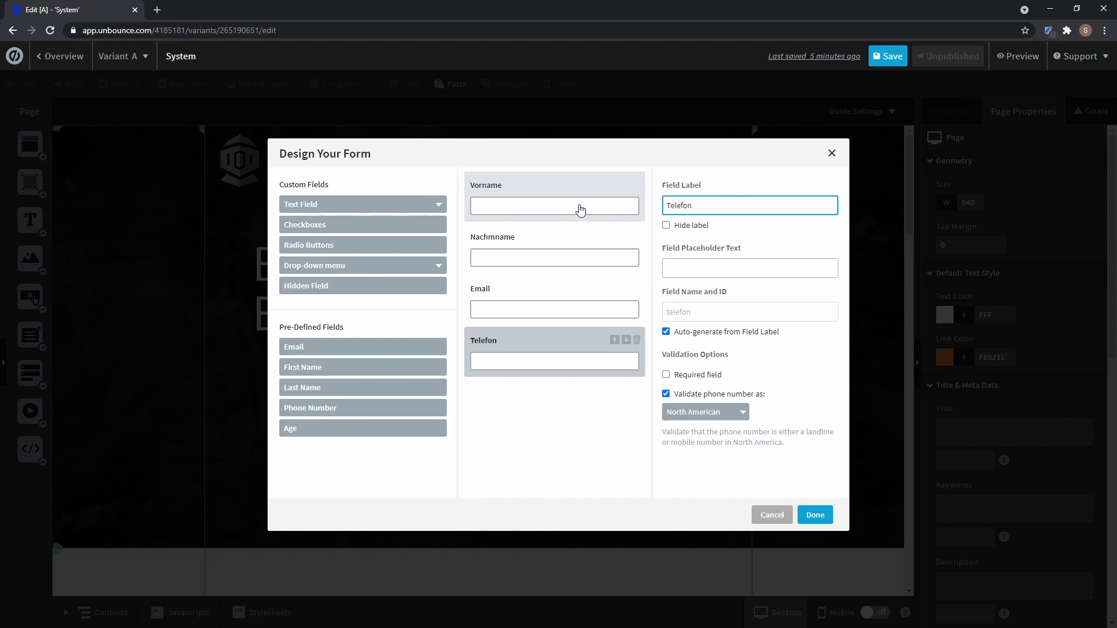
Make the Vorname, Nachmname and Telefon fields required.
click(579, 208)
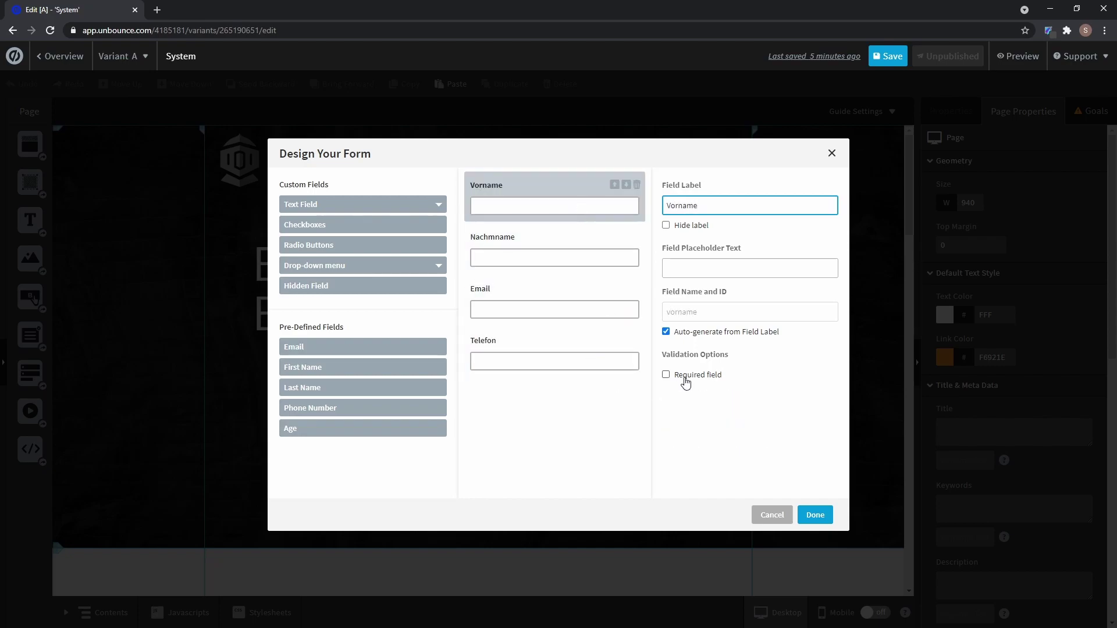
click(685, 378)
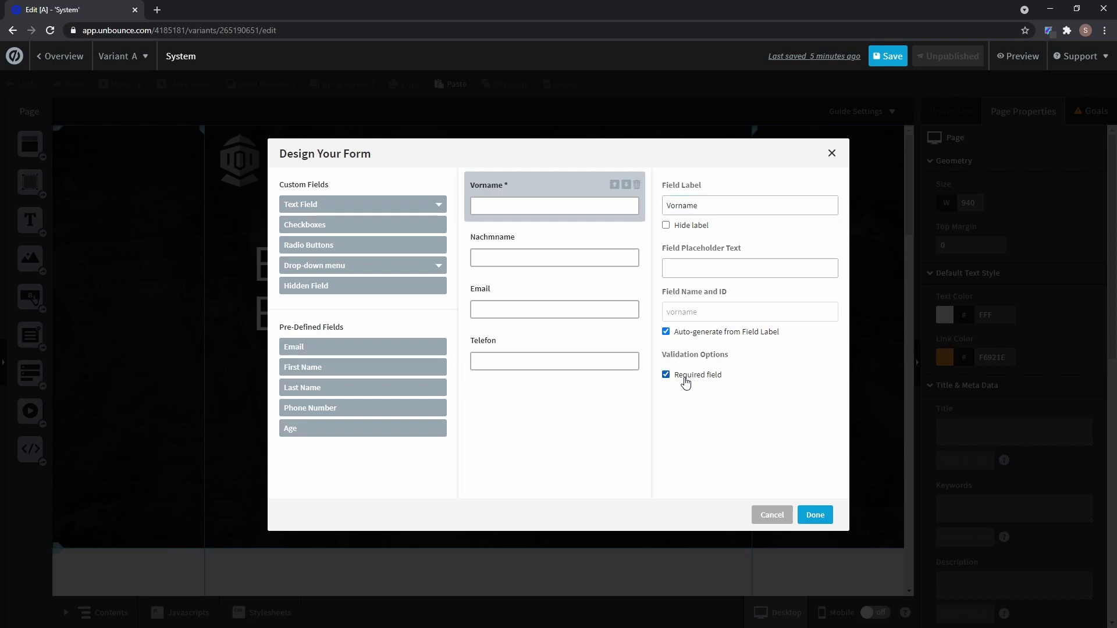
click(558, 256)
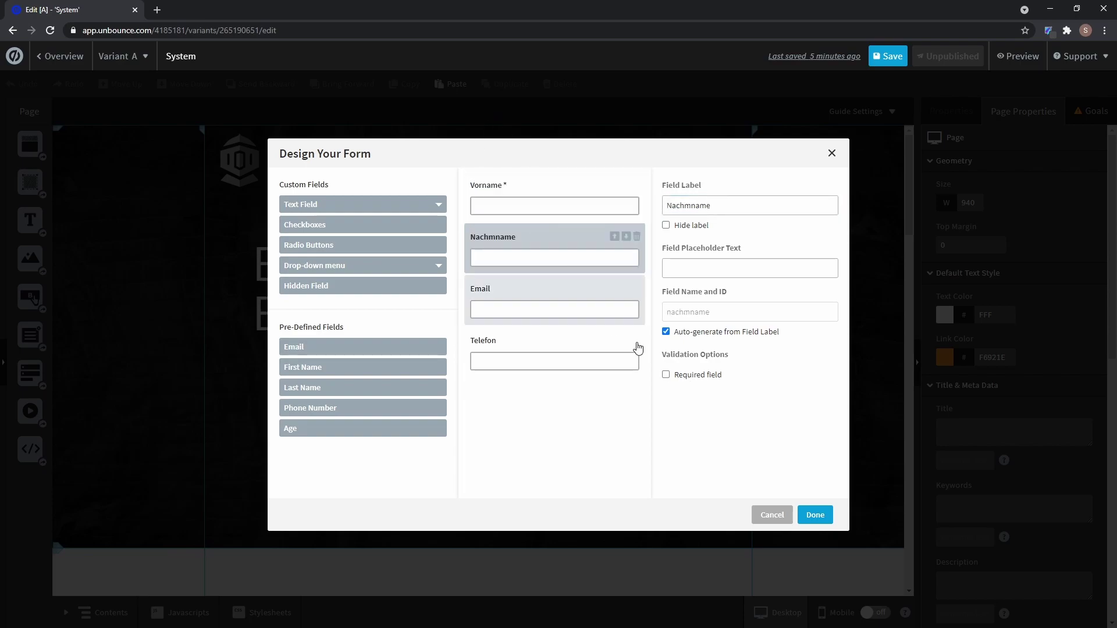
click(690, 377)
click(585, 359)
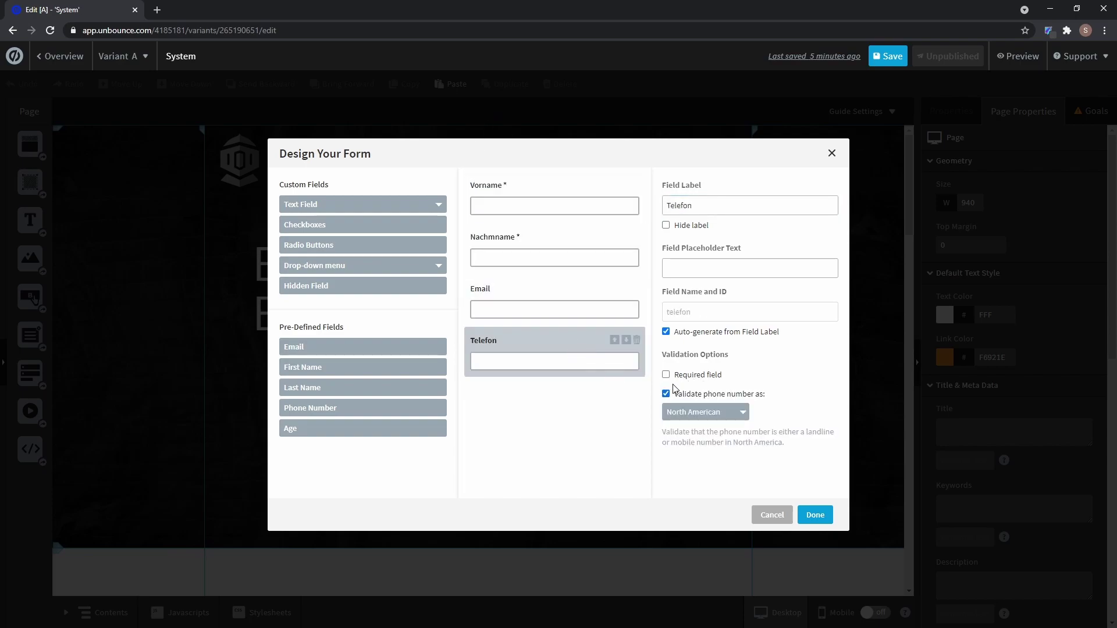
click(701, 379)
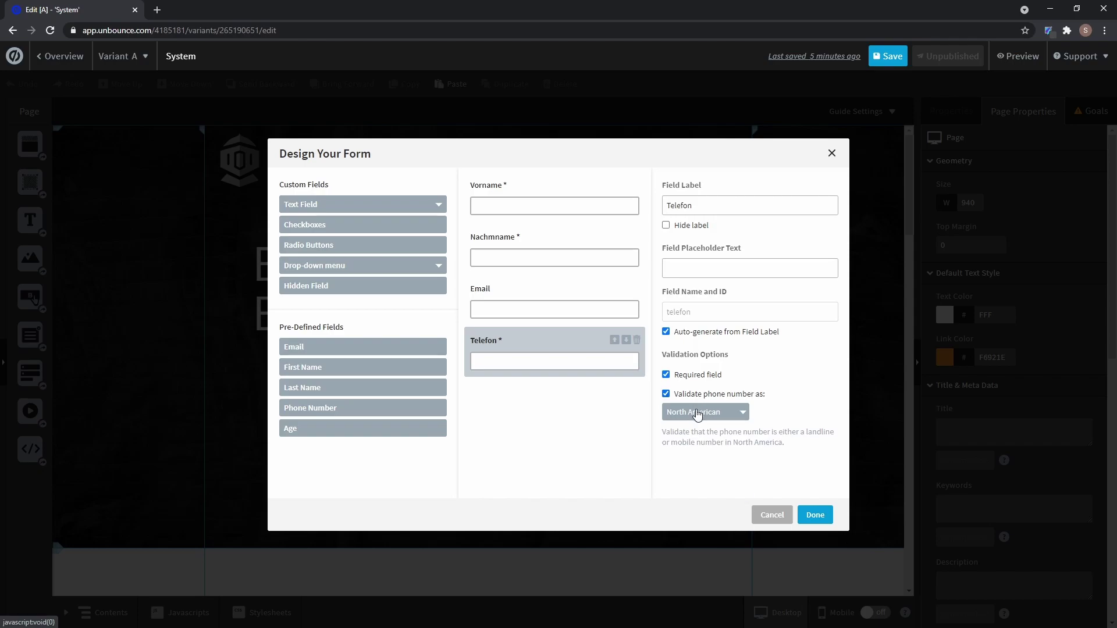
Set the Telefon field's phone number validation to Generic and finish the form design.
click(698, 412)
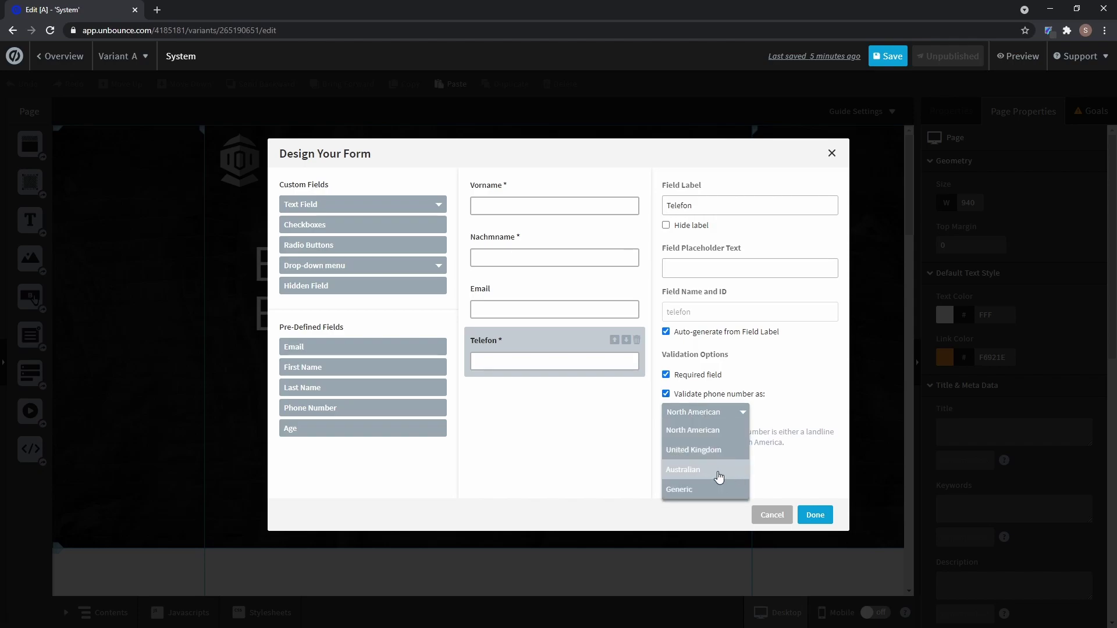
click(711, 490)
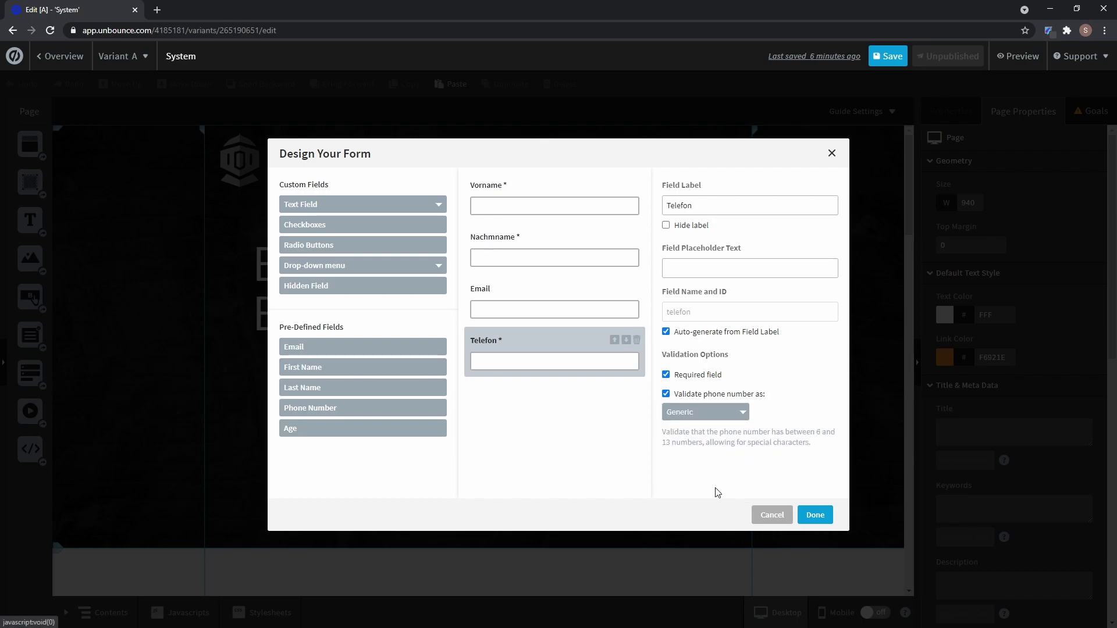
click(816, 515)
Move the form to about 644 px left and 360 px top and change its label color to white (FFFFFF).
drag(558, 329, 641, 362)
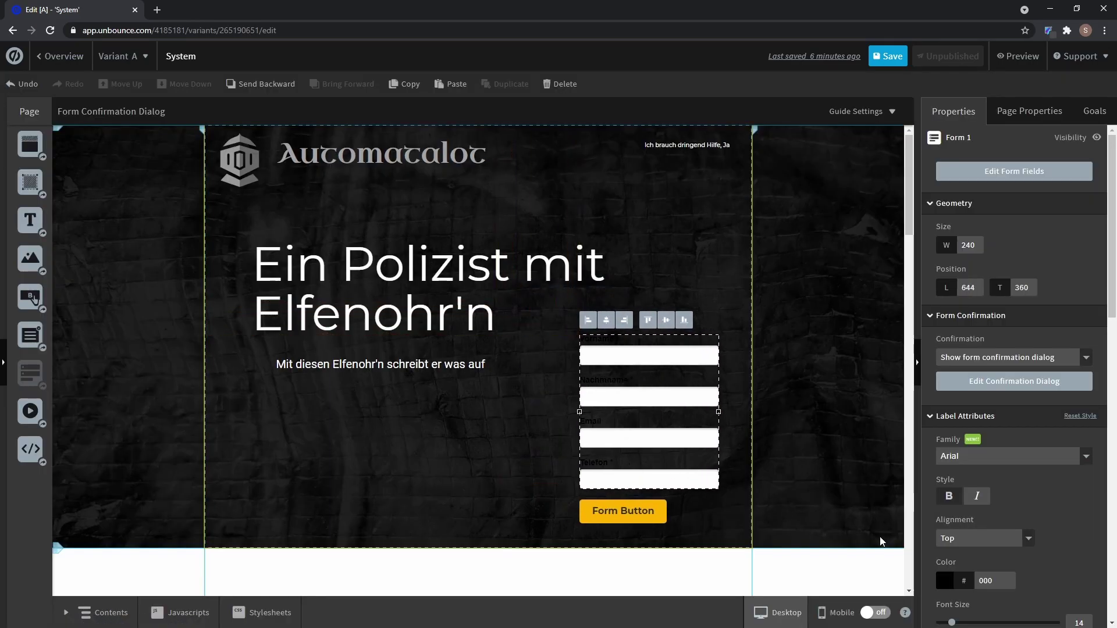
click(946, 580)
click(451, 260)
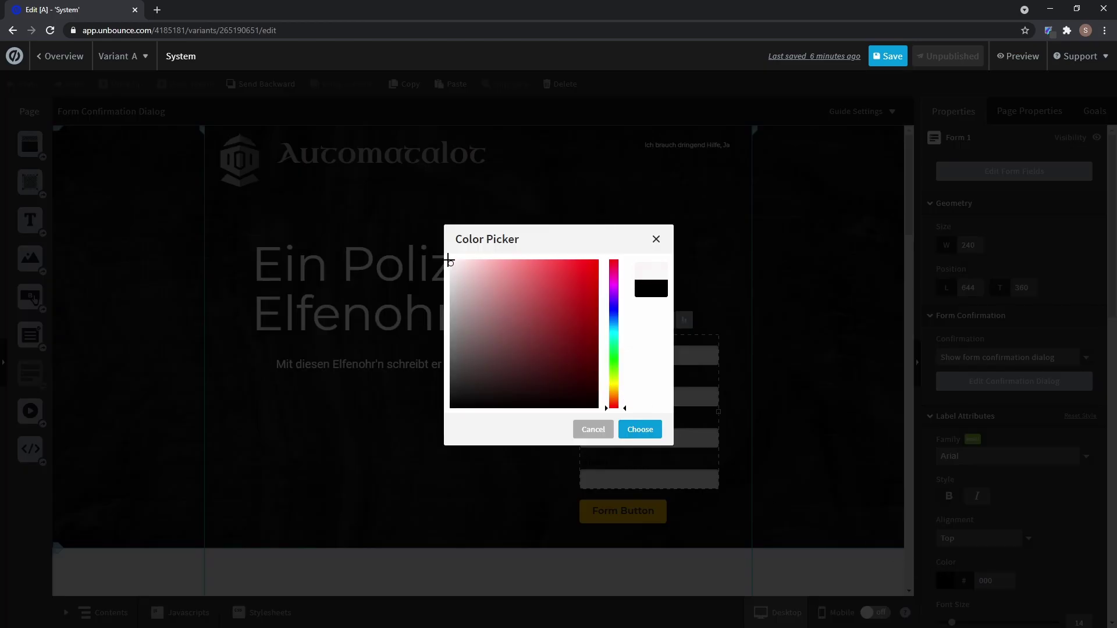
click(640, 429)
Label the form button "Jetzt kostenlos testen" and widen it to match the width of the form fields.
click(629, 515)
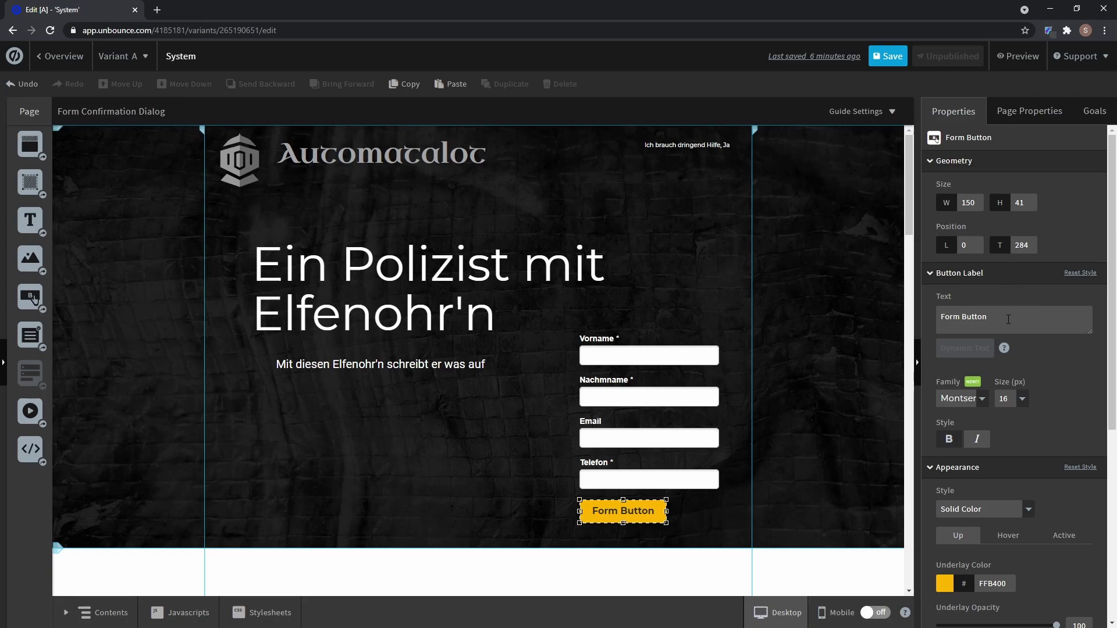
text(Jetzt )
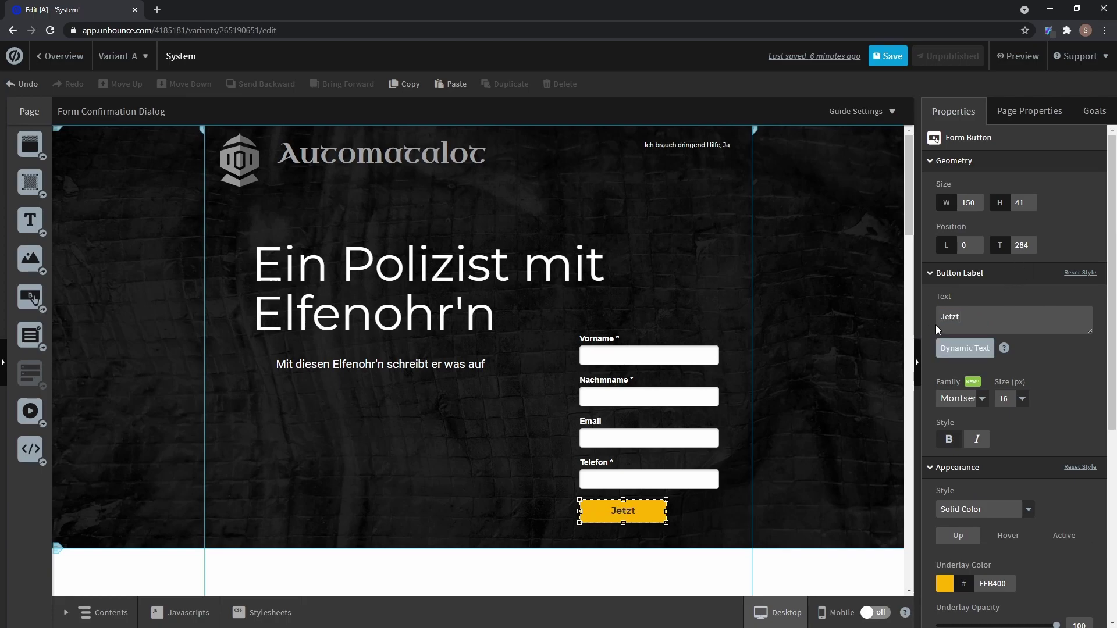
text(kostenlos testen)
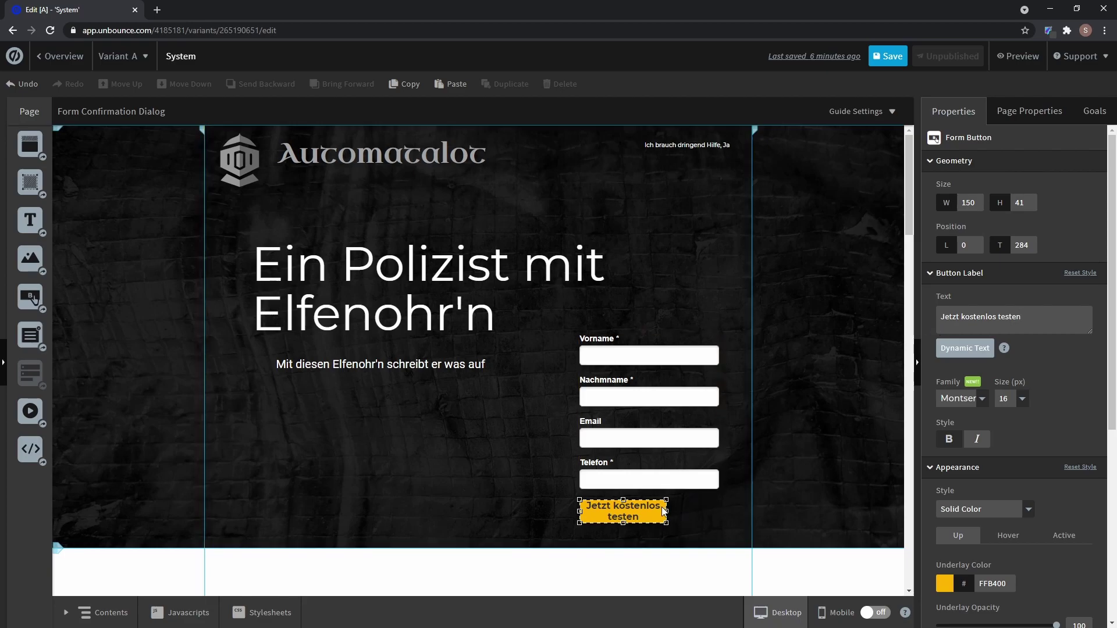
drag(666, 511, 719, 511)
Move the form to about 570 px left and 367 px top in the hero section.
drag(664, 348, 622, 352)
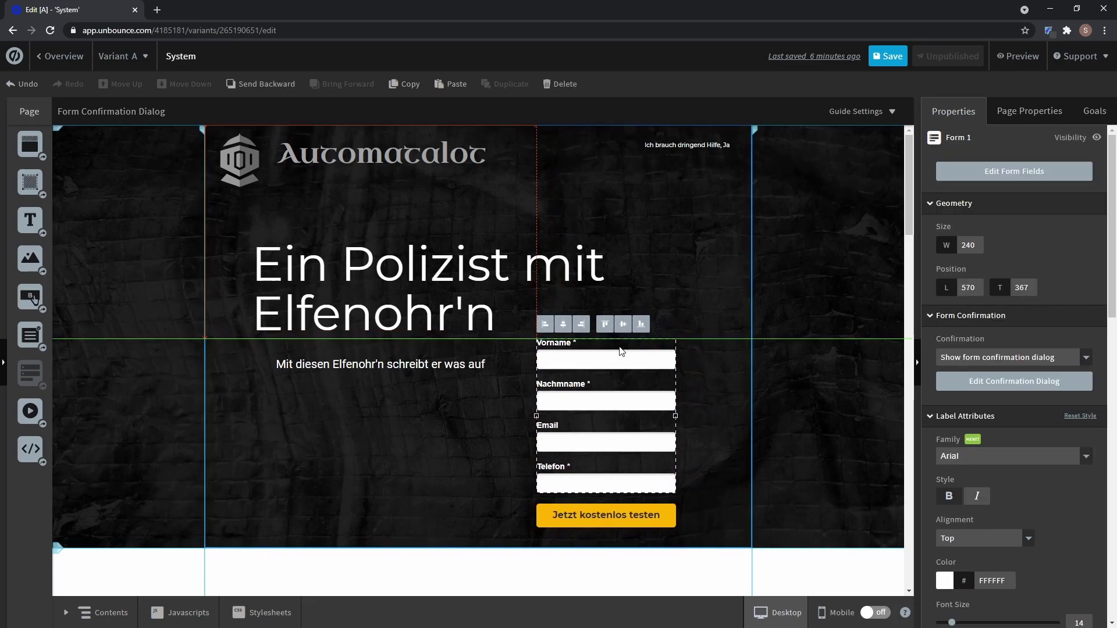
click(716, 401)
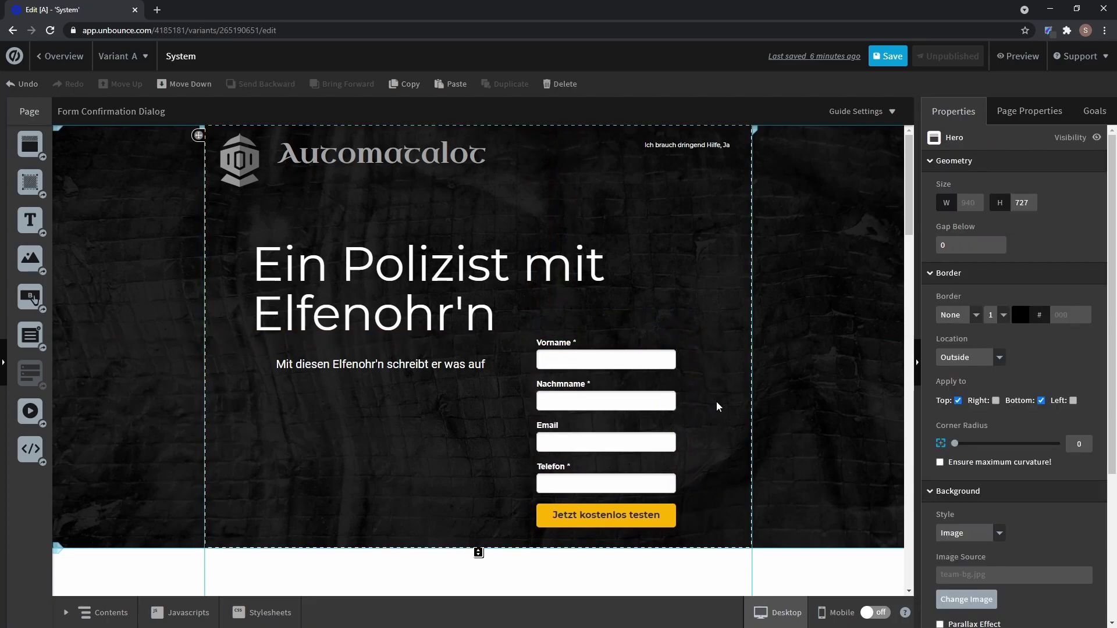
Add a box to the hero section and size it to about 315 by 331 px.
drag(30, 182, 335, 411)
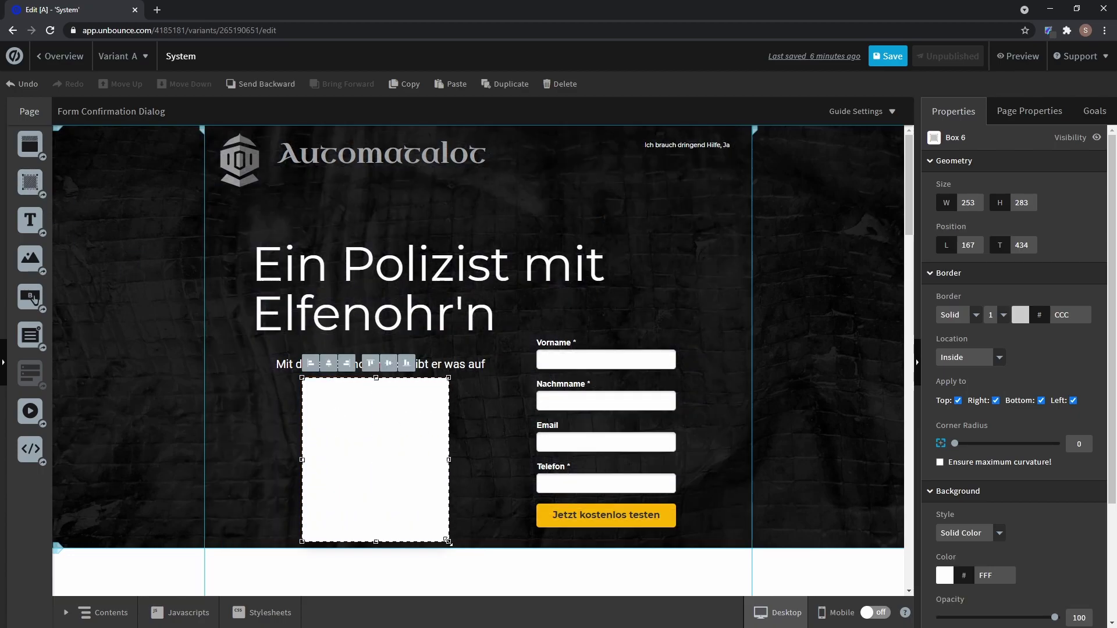
drag(375, 378, 376, 351)
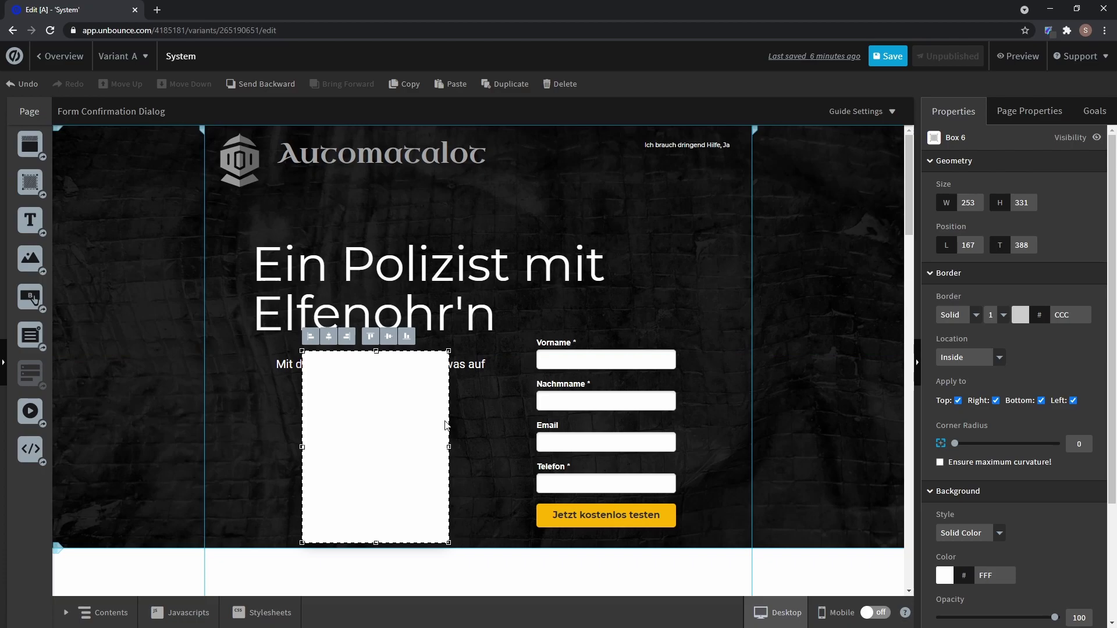
drag(449, 447, 485, 447)
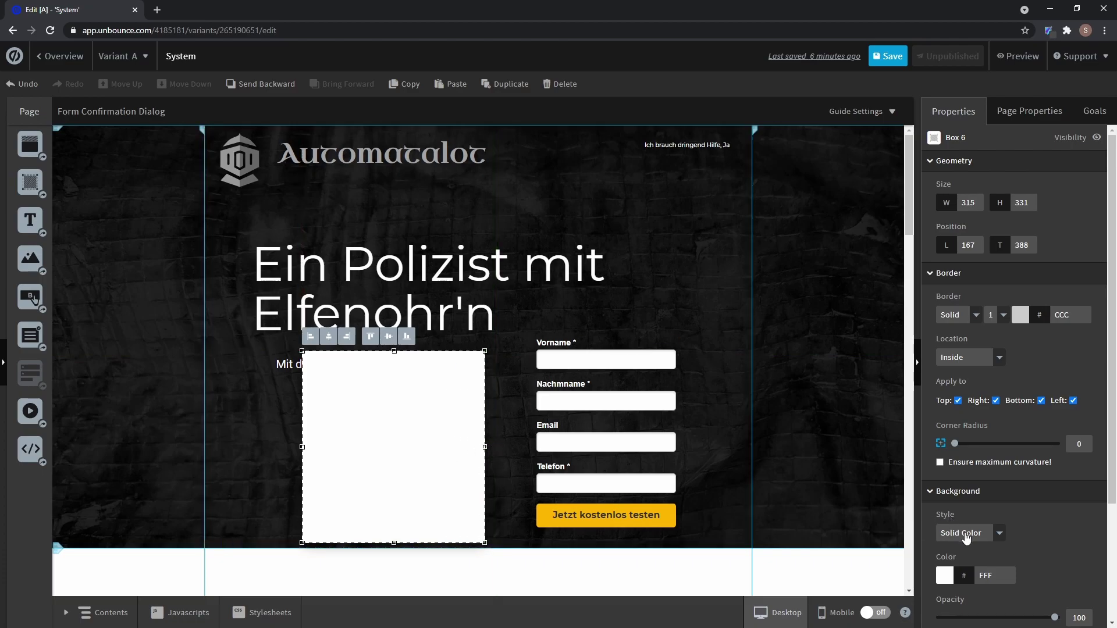
Remove the new box's border and reduce its background opacity to 39.
click(959, 315)
click(952, 327)
drag(1054, 617, 985, 617)
Place the form on the translucent box, move both to about 554 px left, and enlarge the box to about 363 px high.
click(630, 354)
drag(630, 354, 414, 373)
drag(472, 417, 698, 415)
click(611, 338)
drag(611, 339, 613, 319)
drag(692, 344, 700, 361)
click(711, 333)
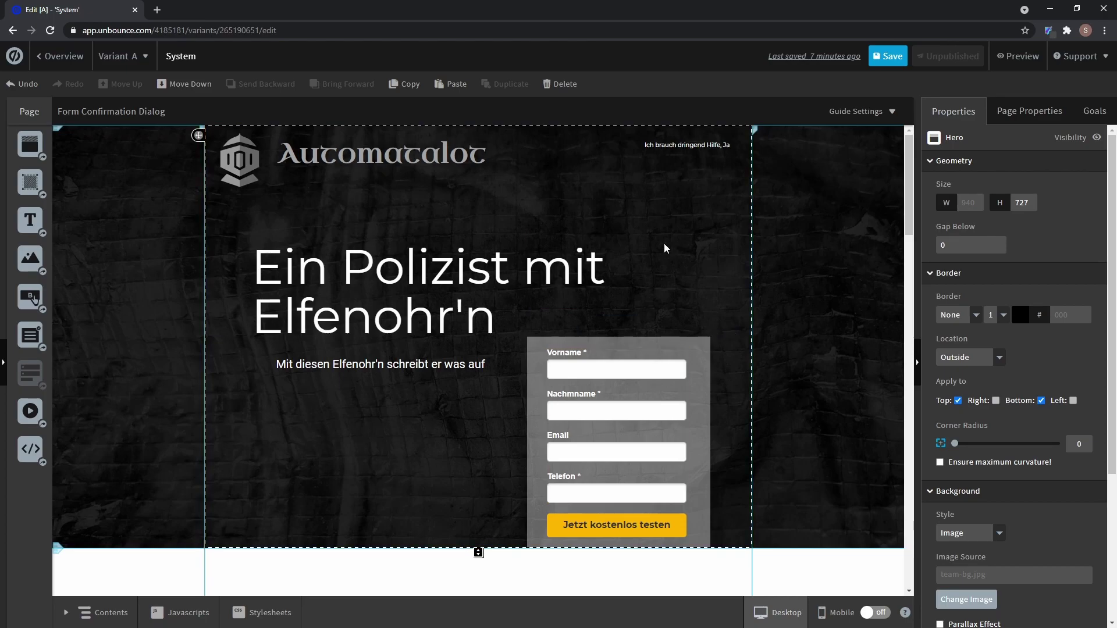
Round the corners of the translucent box behind the form by increasing its corner radius.
click(698, 349)
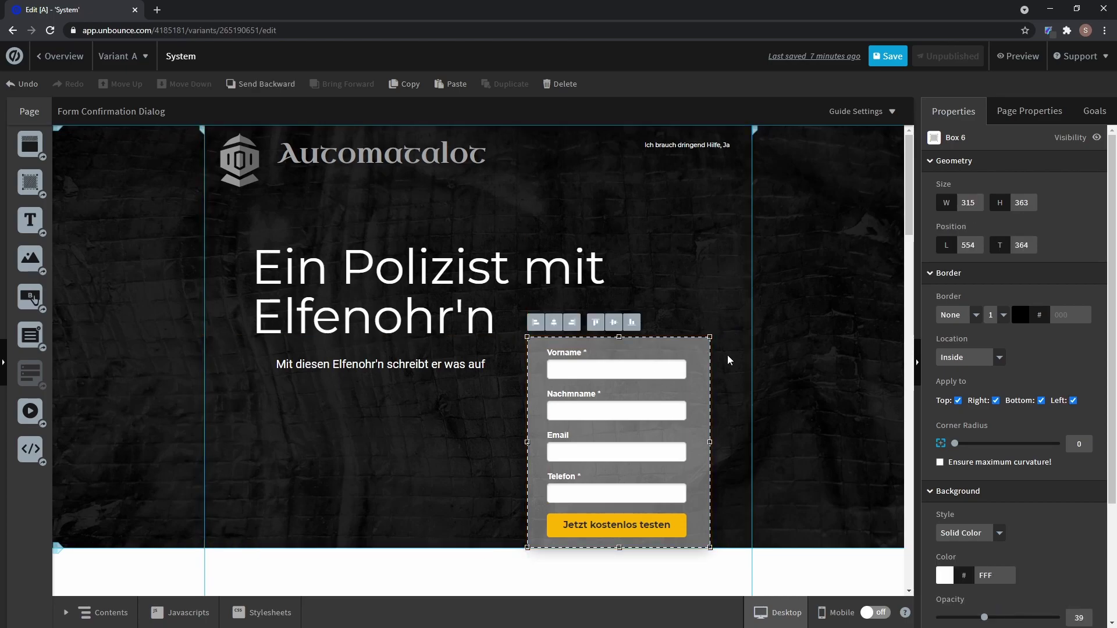
drag(956, 443, 981, 442)
click(671, 262)
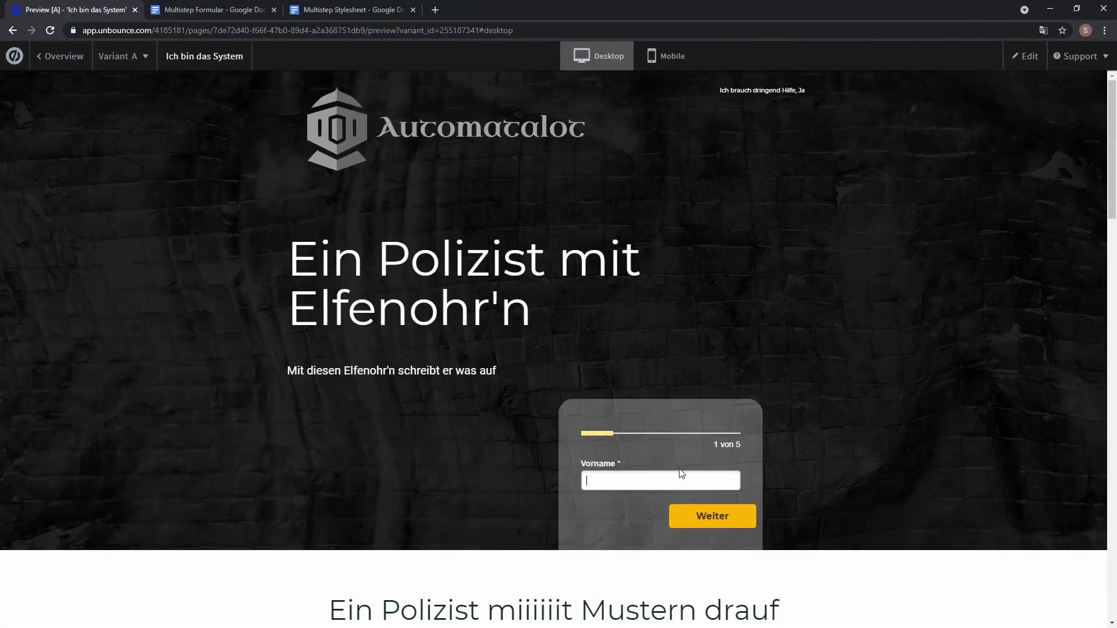
Test the multistep form in the desktop preview by advancing through its steps and filling in the email address.
key(Return)
text(a@a.de)
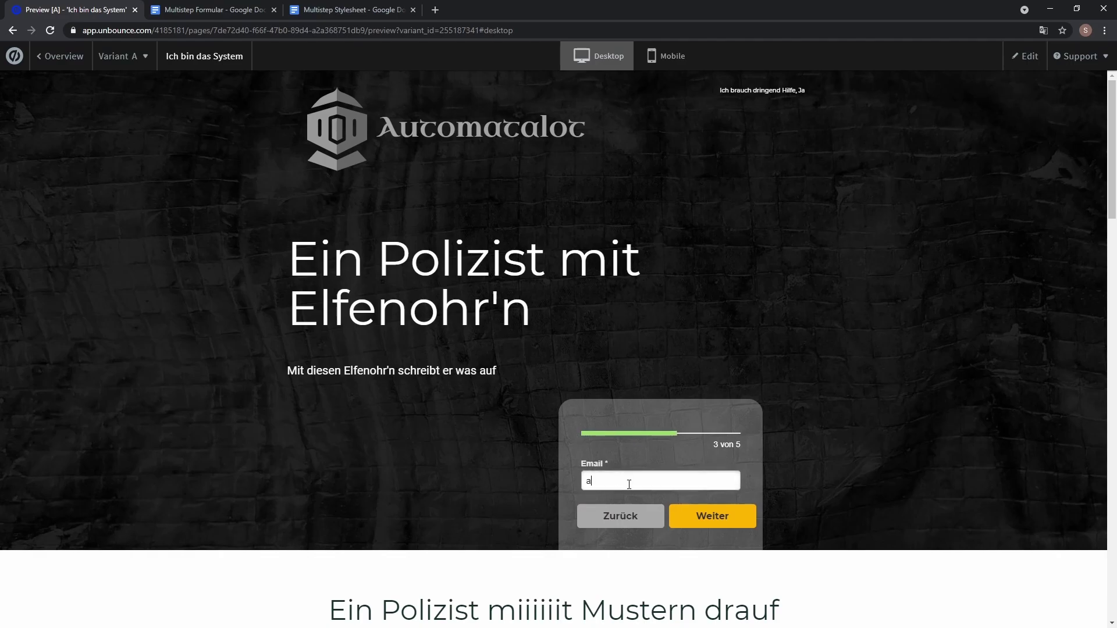
key(Return)
key(Return)
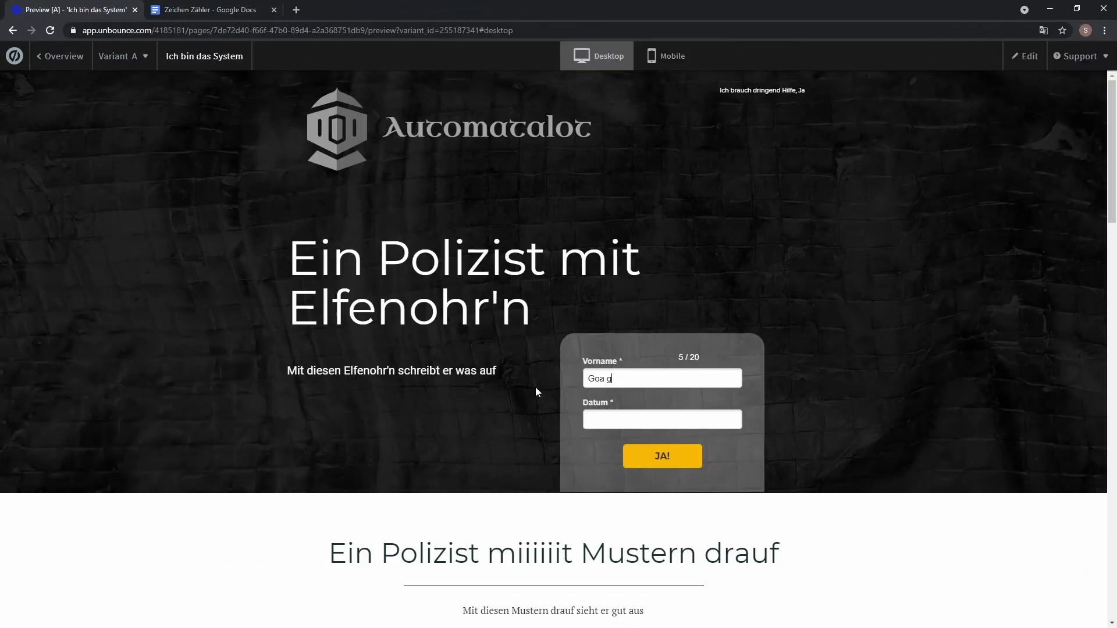
Try the character counter in the preview by entering sample text in the form's Vorname field.
text(goa goa M)
text(ann)
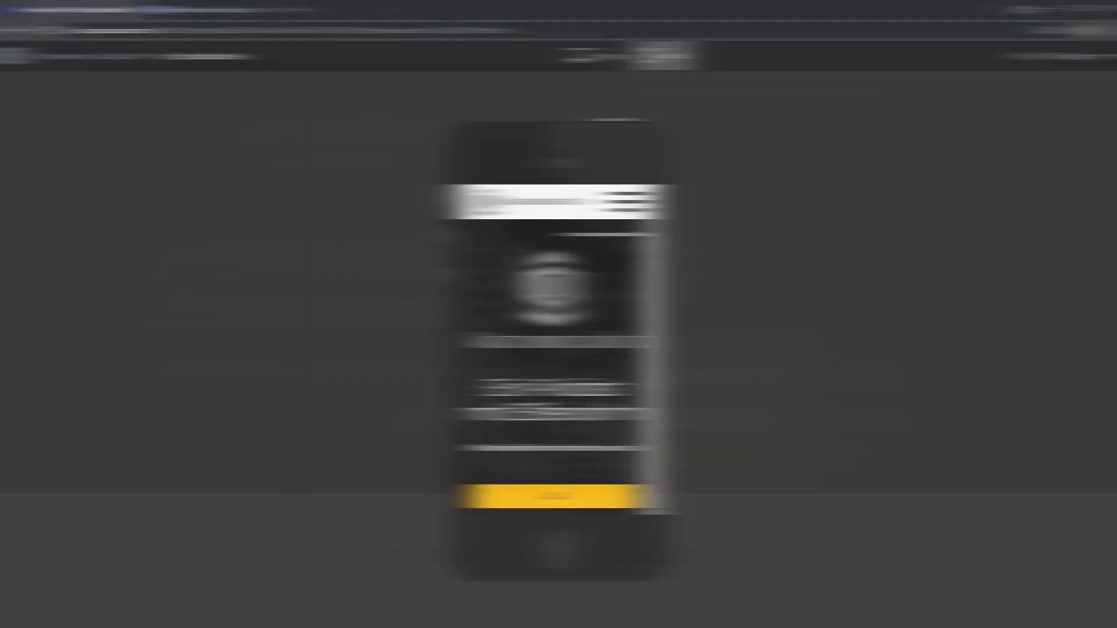
Test the hamburger menu in the mobile preview by following its entries 2 and 3 to their page sections.
click(627, 204)
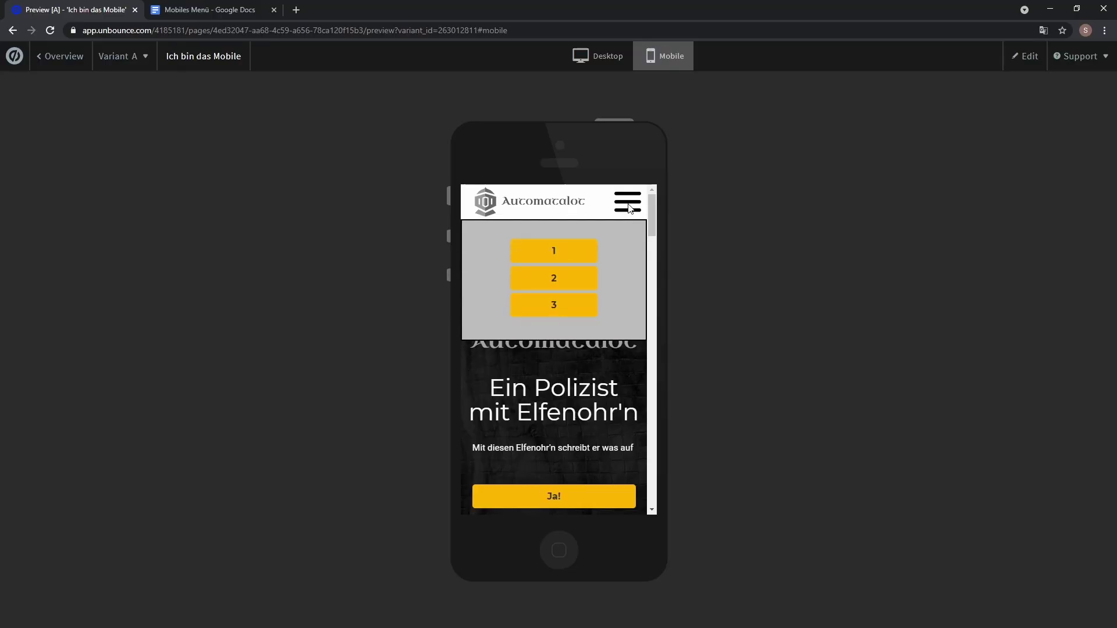
click(571, 284)
click(628, 203)
click(548, 306)
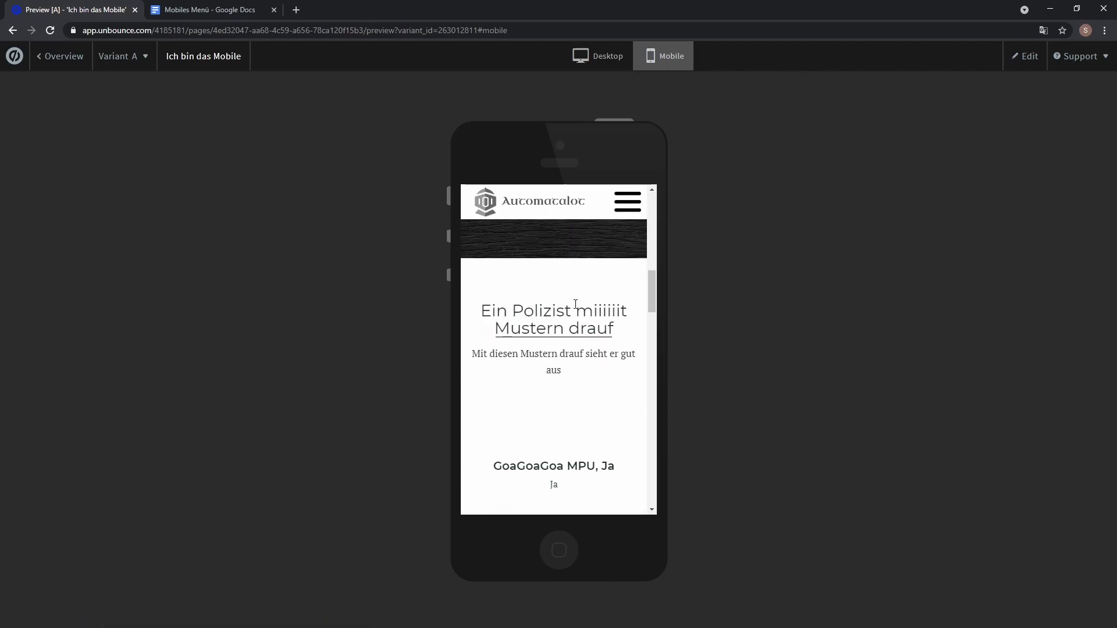